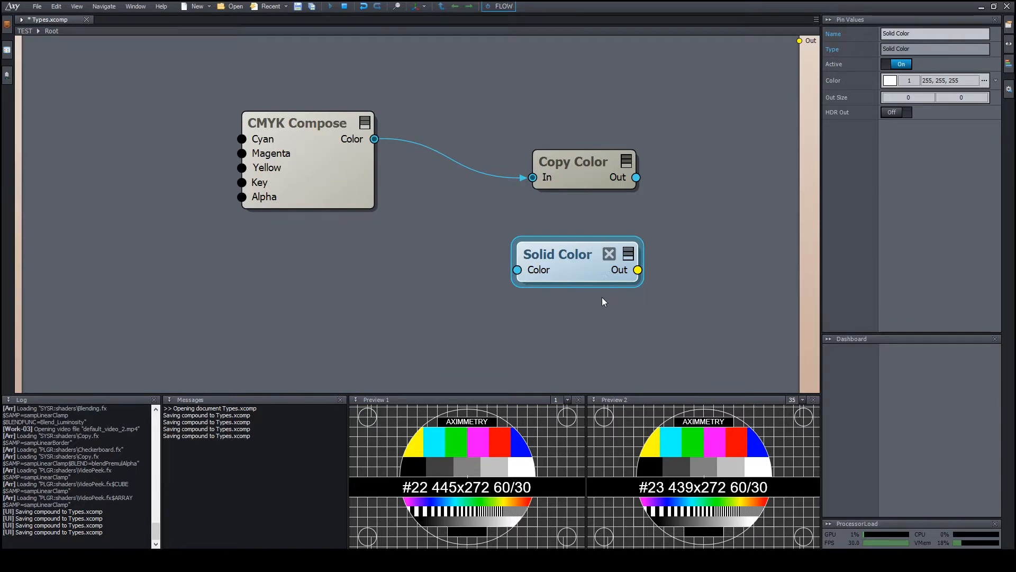
Wire Solid Color's Out pin to the compound's Out so Preview 1 shows plain white.
{"action": "middle_click_drag", "start_coordinate": [587, 297], "coordinate": [554, 295]}
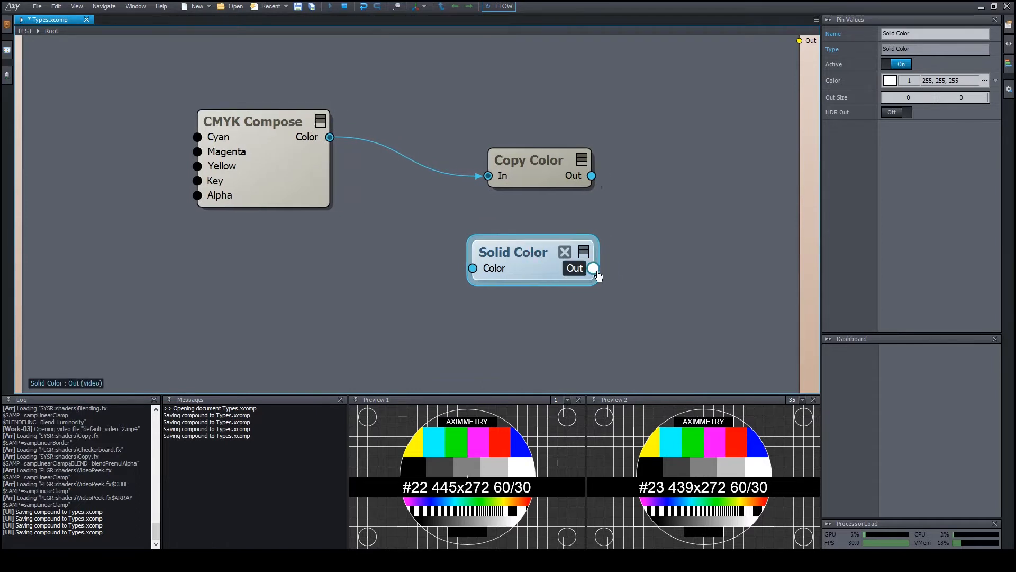
{"action": "mouse_move", "coordinate": [593, 272]}
{"action": "left_click_drag", "start_coordinate": [593, 269], "coordinate": [717, 115]}
{"action": "left_click_drag", "start_coordinate": [766, 47], "coordinate": [799, 41]}
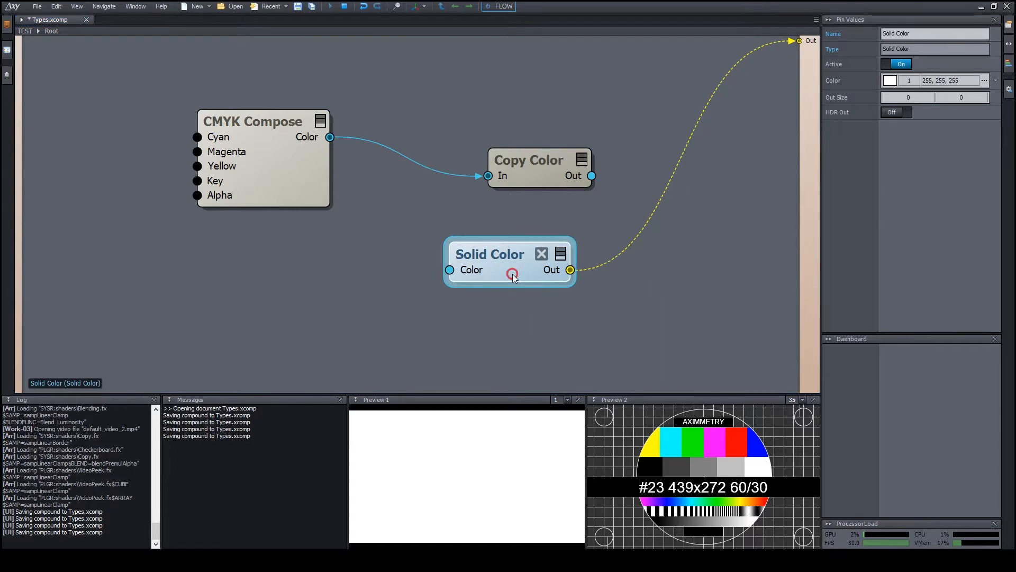
{"action": "left_click_drag", "start_coordinate": [513, 275], "coordinate": [513, 270]}
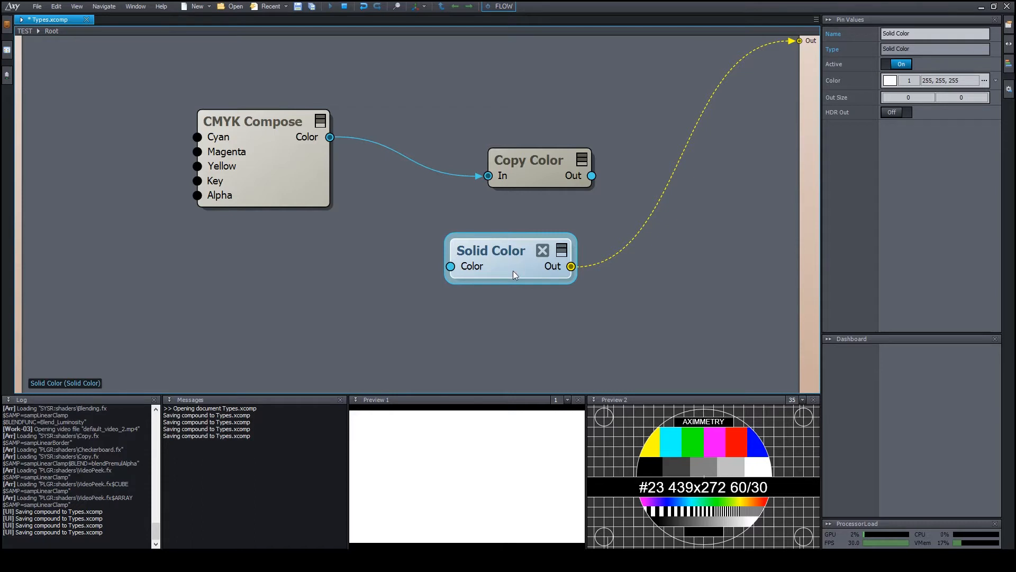
Set Solid Color's Color to 1, 120, 197, 209 for a light blue preview.
{"action": "left_click_drag", "start_coordinate": [513, 271], "coordinate": [518, 269]}
{"action": "left_click", "coordinate": [843, 81]}
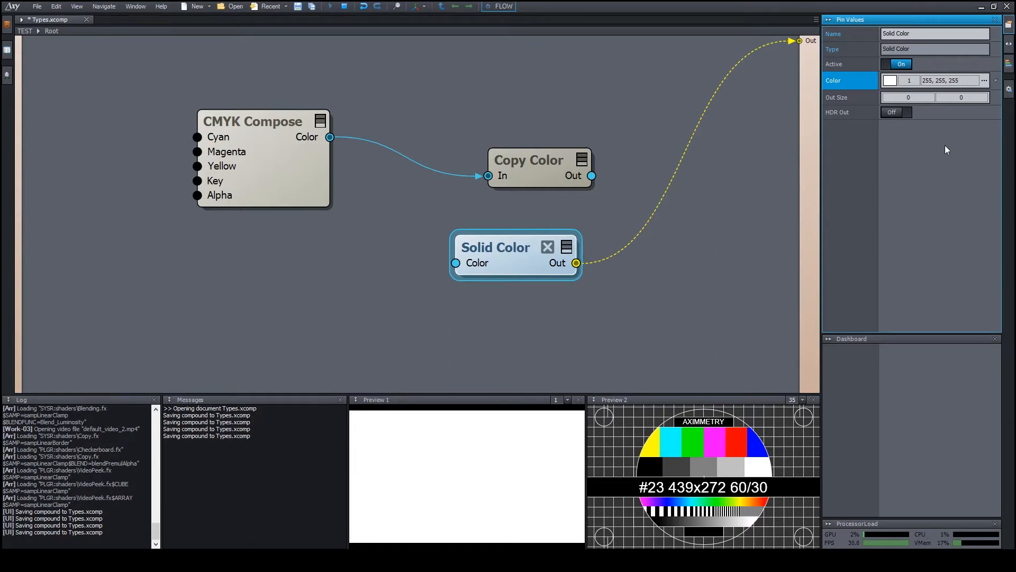
{"action": "left_click", "coordinate": [963, 80]}
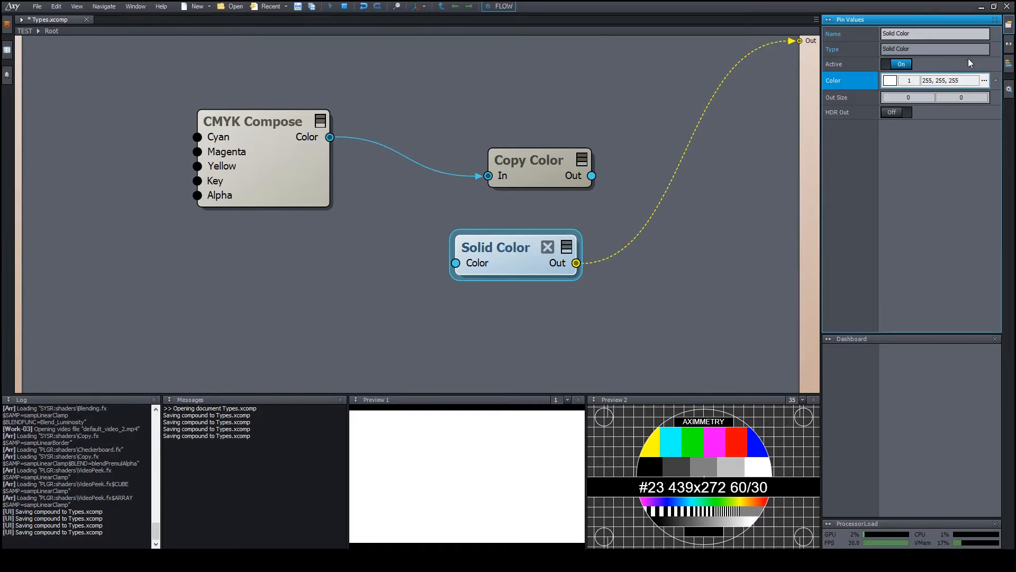
{"action": "left_click_drag", "start_coordinate": [955, 80], "coordinate": [955, 94]}
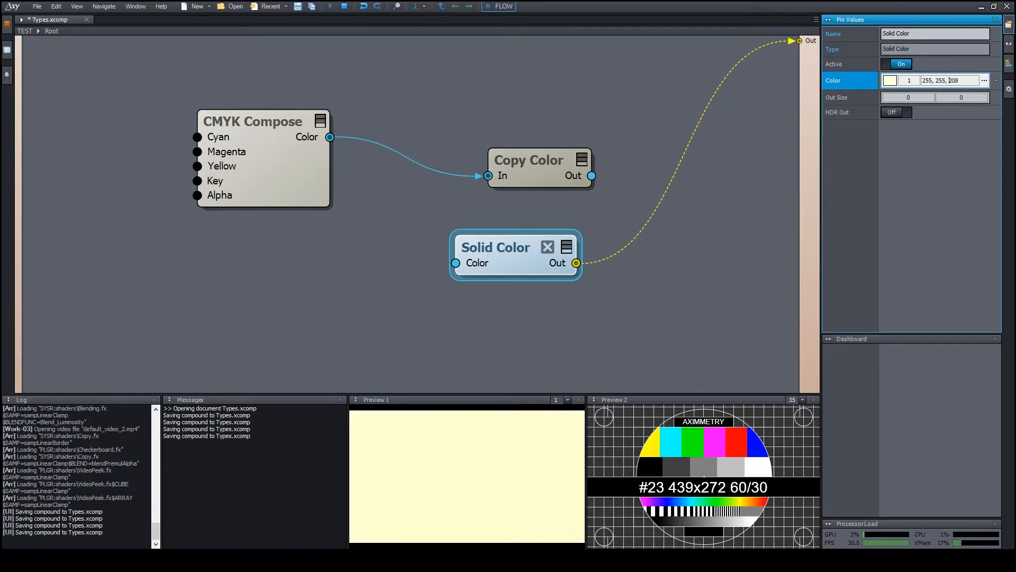
{"action": "left_click_drag", "start_coordinate": [955, 137], "coordinate": [954, 136]}
{"action": "left_click_drag", "start_coordinate": [940, 79], "coordinate": [942, 175]}
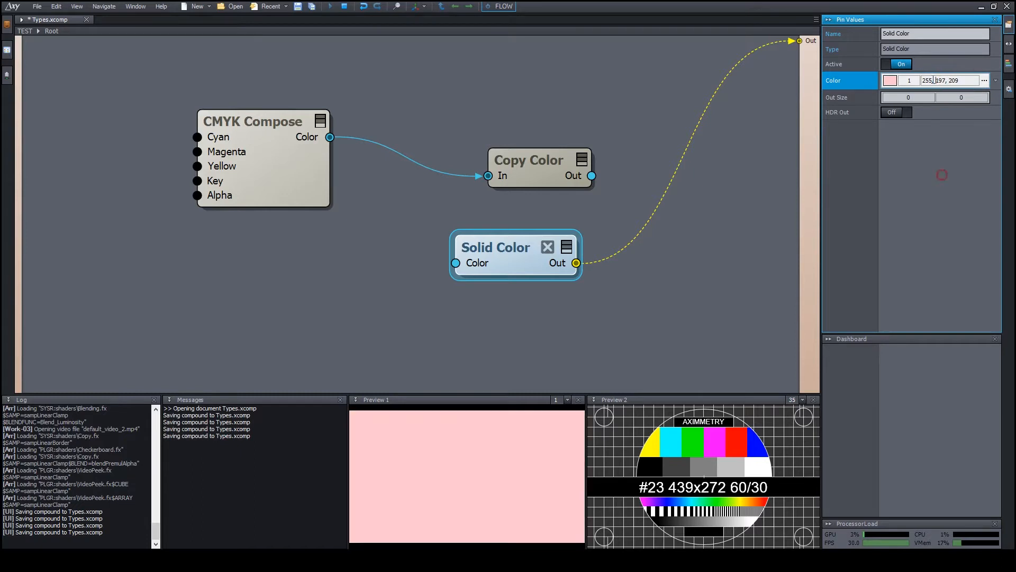
{"action": "left_click_drag", "start_coordinate": [926, 80], "coordinate": [928, 312]}
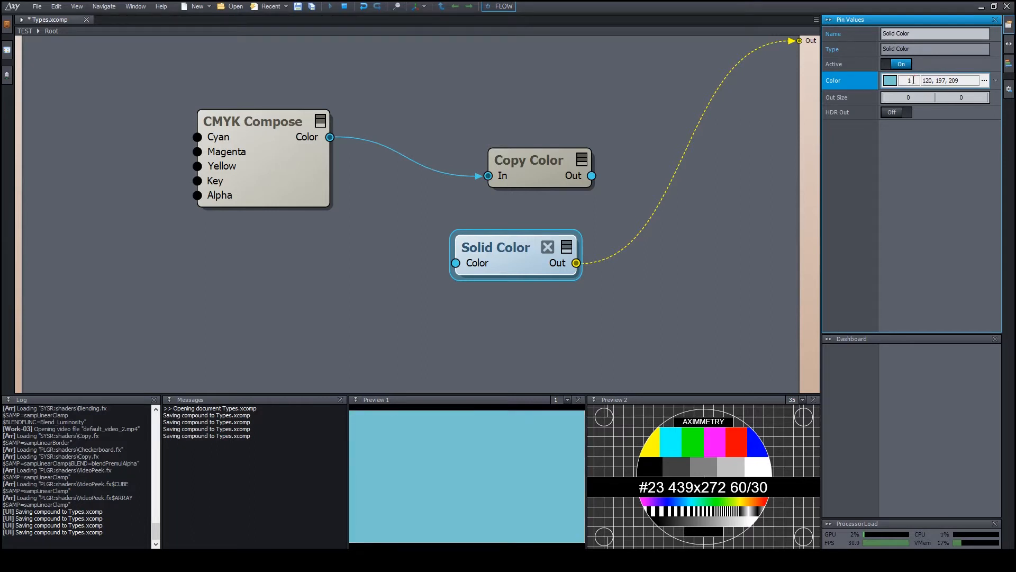
{"action": "mouse_move", "coordinate": [913, 80]}
{"action": "left_mouse_down"}
{"action": "mouse_move", "coordinate": [913, 186]}
{"action": "mouse_move", "coordinate": [913, 32]}
{"action": "mouse_move", "coordinate": [905, 80]}
{"action": "left_mouse_up"}
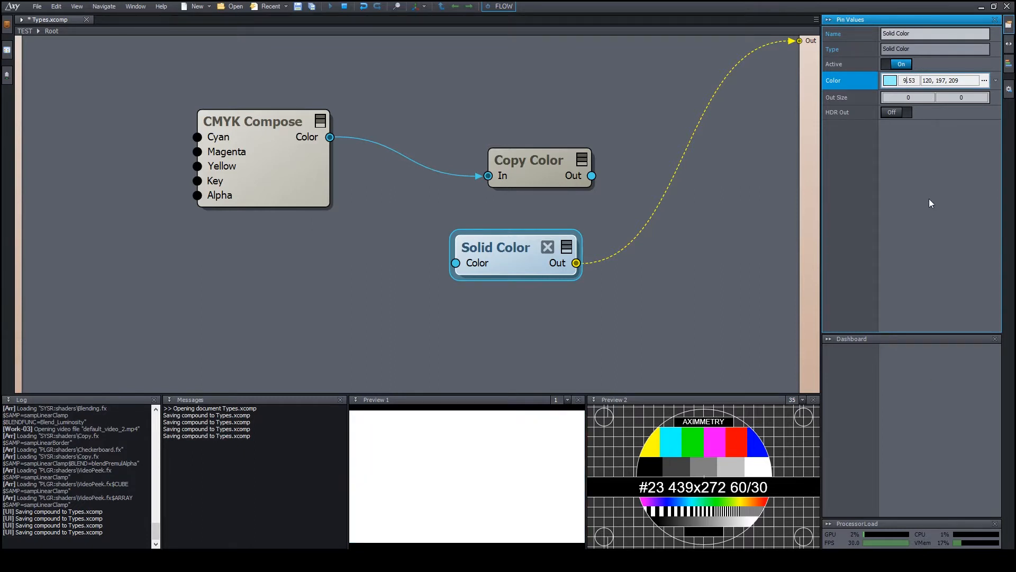
{"action": "type", "text": "1"}
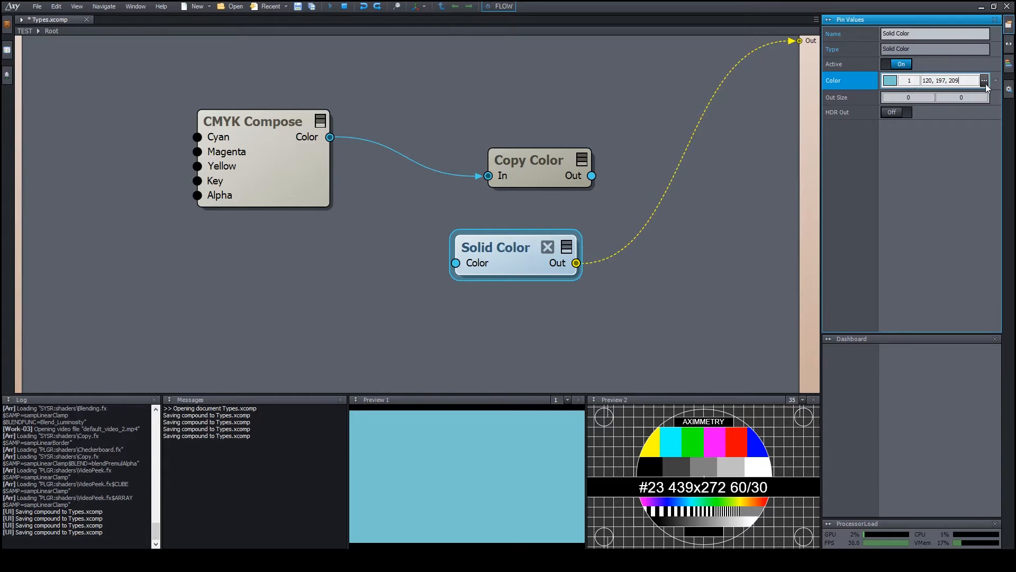
Pick a yellow hue in the Color picker and try its hue, saturation, brightness and red views.
{"action": "left_click", "coordinate": [893, 85]}
{"action": "mouse_move", "coordinate": [871, 211]}
{"action": "left_mouse_down"}
{"action": "mouse_move", "coordinate": [854, 186]}
{"action": "mouse_move", "coordinate": [861, 134]}
{"action": "mouse_move", "coordinate": [910, 141]}
{"action": "mouse_move", "coordinate": [862, 132]}
{"action": "mouse_move", "coordinate": [904, 151]}
{"action": "mouse_move", "coordinate": [849, 175]}
{"action": "mouse_move", "coordinate": [858, 144]}
{"action": "left_mouse_up"}
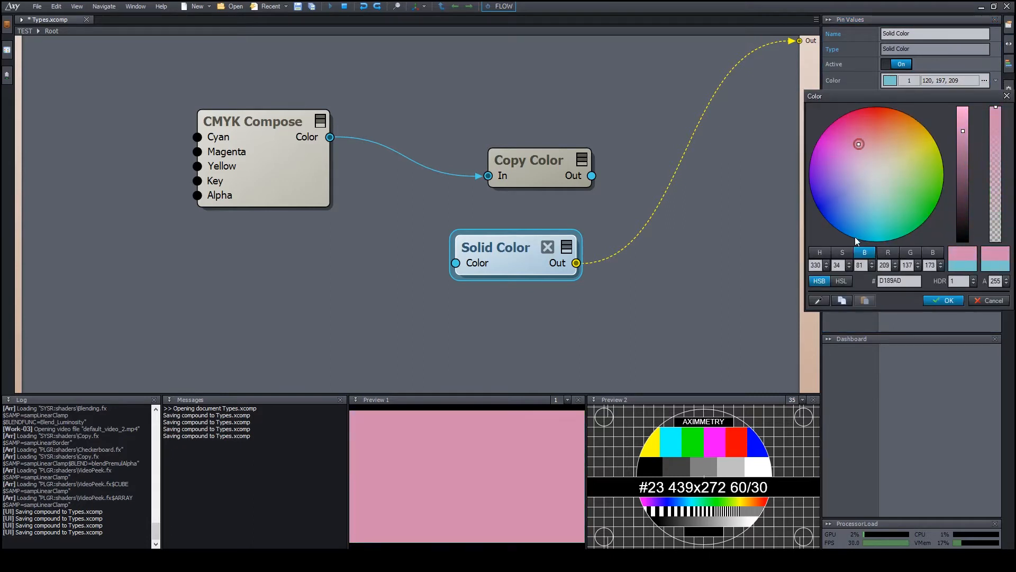
{"action": "left_click", "coordinate": [845, 251]}
{"action": "left_click", "coordinate": [823, 254]}
{"action": "left_click", "coordinate": [842, 255]}
{"action": "left_click", "coordinate": [860, 255]}
{"action": "left_click", "coordinate": [892, 256]}
{"action": "left_click", "coordinate": [865, 253]}
Sweep to orange and lower brightness, HDR and alpha for a brown reading 155, 219, 150, 87.
{"action": "left_click_drag", "start_coordinate": [888, 217], "coordinate": [900, 130]}
{"action": "left_click_drag", "start_coordinate": [963, 132], "coordinate": [996, 150]}
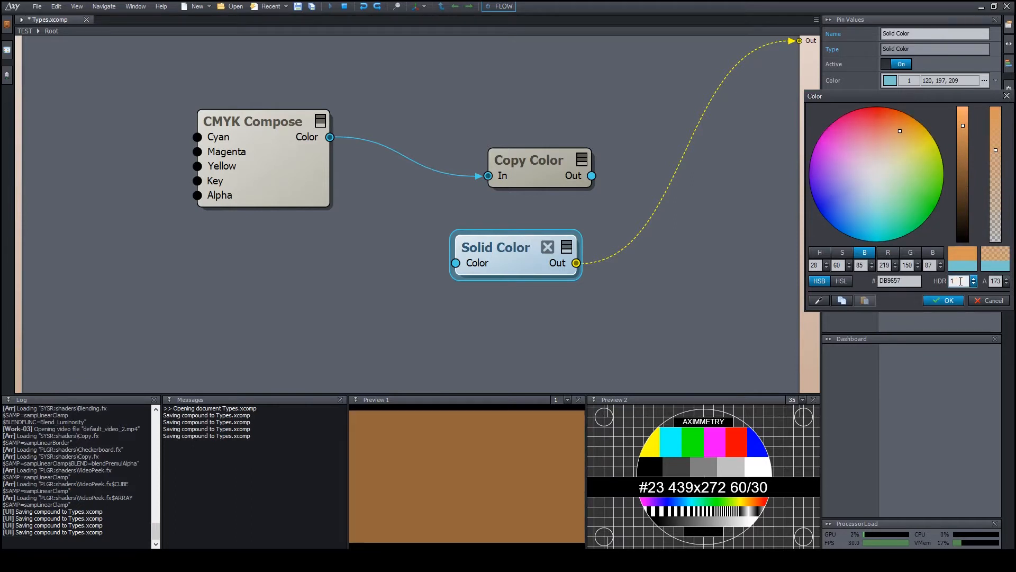
{"action": "left_click_drag", "start_coordinate": [960, 281], "coordinate": [961, 311]}
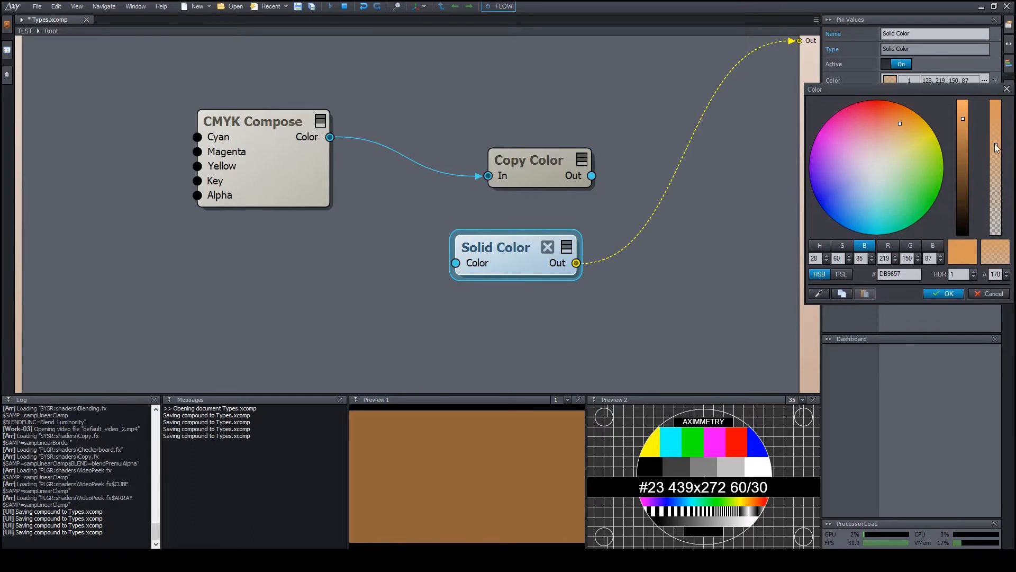
{"action": "mouse_move", "coordinate": [996, 144]}
{"action": "left_mouse_down"}
{"action": "mouse_move", "coordinate": [996, 115]}
{"action": "mouse_move", "coordinate": [996, 172]}
{"action": "mouse_move", "coordinate": [996, 118]}
{"action": "mouse_move", "coordinate": [996, 154]}
{"action": "left_mouse_up"}
{"action": "left_click", "coordinate": [943, 293]}
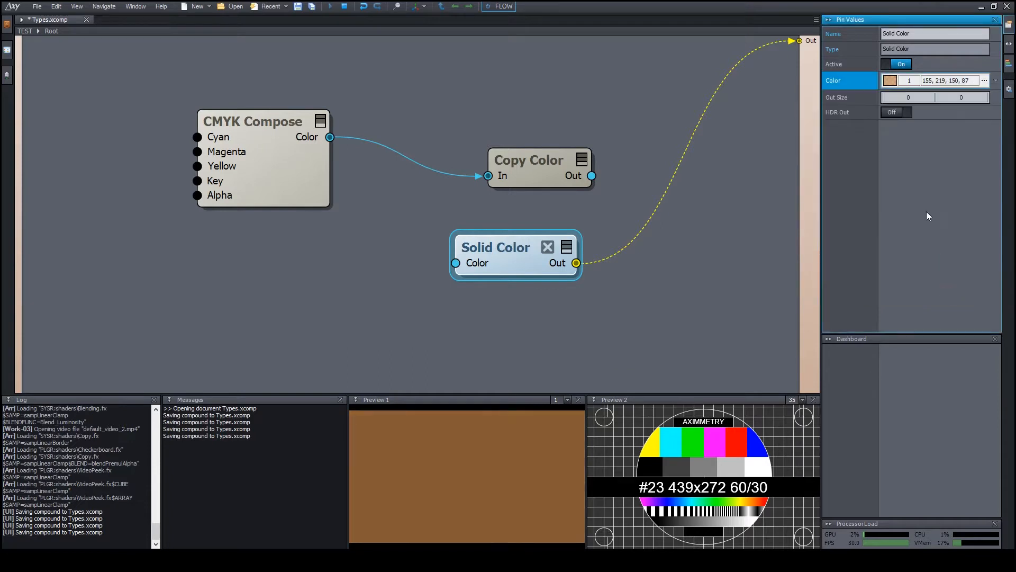
Set the brown colour's alpha to 172 and reopen its colour picker.
{"action": "double_click", "coordinate": [928, 80]}
{"action": "type", "text": "72"}
{"action": "key", "text": "Return"}
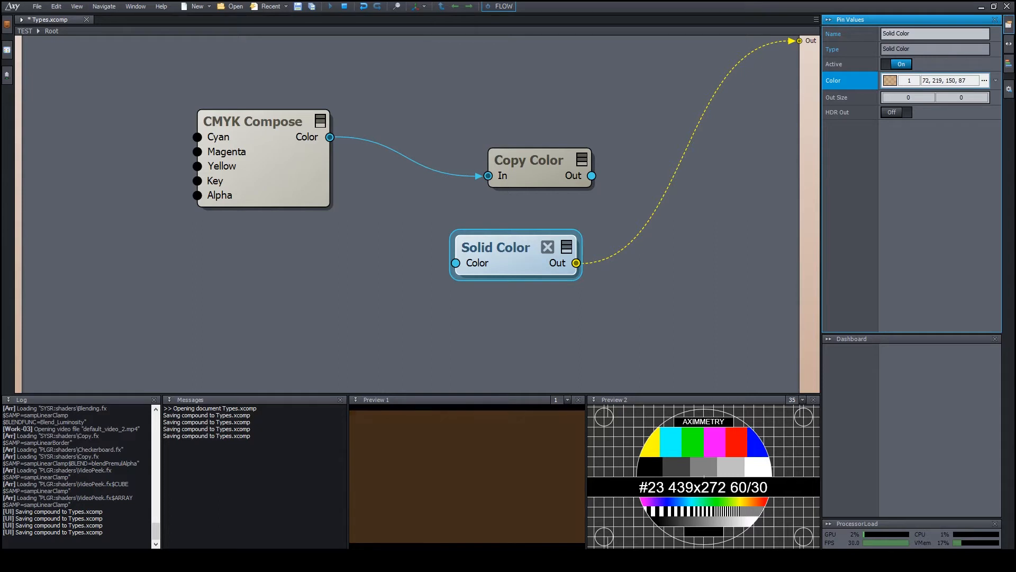
{"action": "mouse_move", "coordinate": [927, 81]}
{"action": "left_mouse_down"}
{"action": "mouse_move", "coordinate": [927, 92]}
{"action": "mouse_move", "coordinate": [928, 38]}
{"action": "mouse_move", "coordinate": [927, 96]}
{"action": "left_mouse_up"}
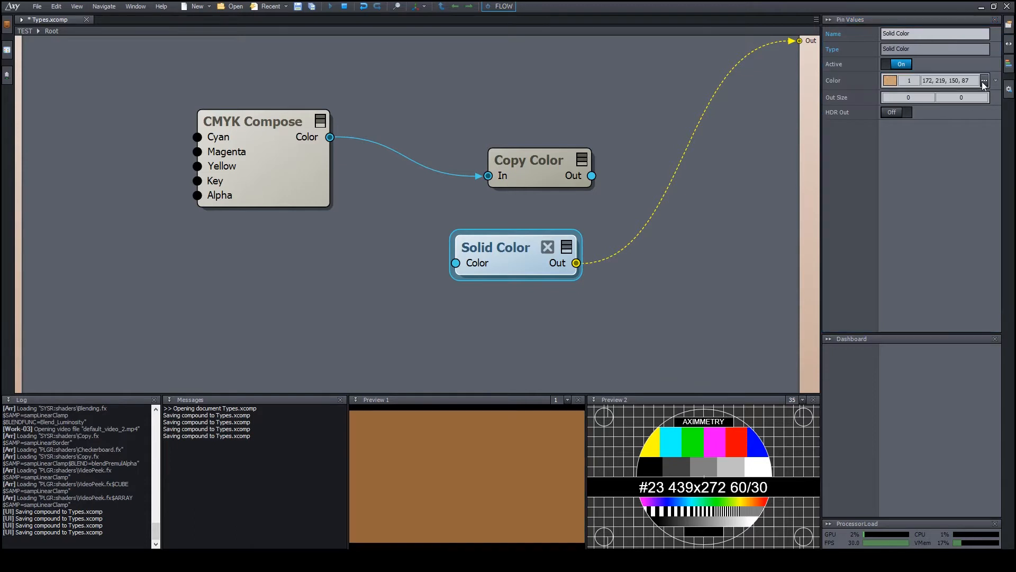
{"action": "left_click", "coordinate": [983, 81]}
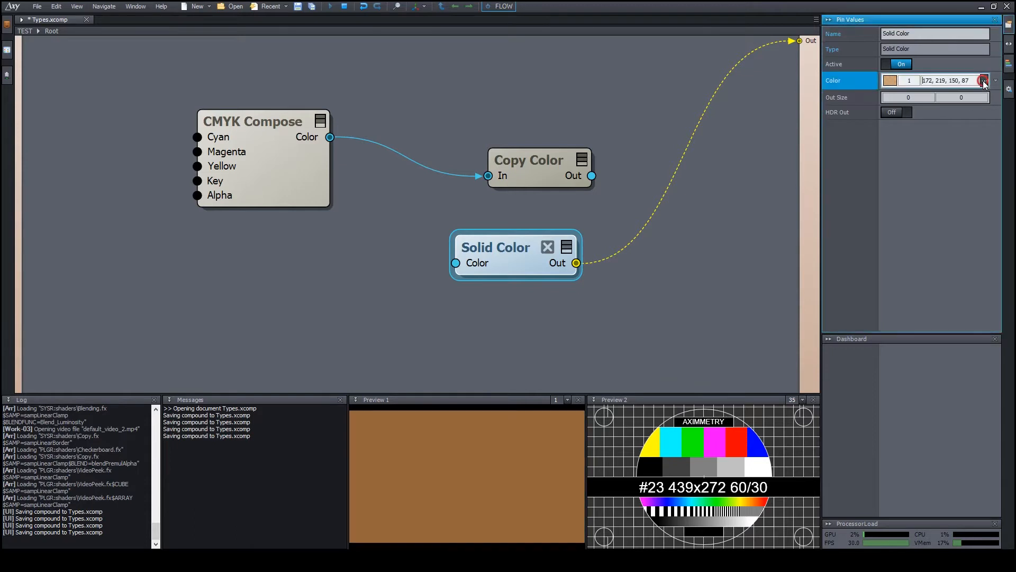
{"action": "left_click_drag", "start_coordinate": [948, 91], "coordinate": [942, 95]}
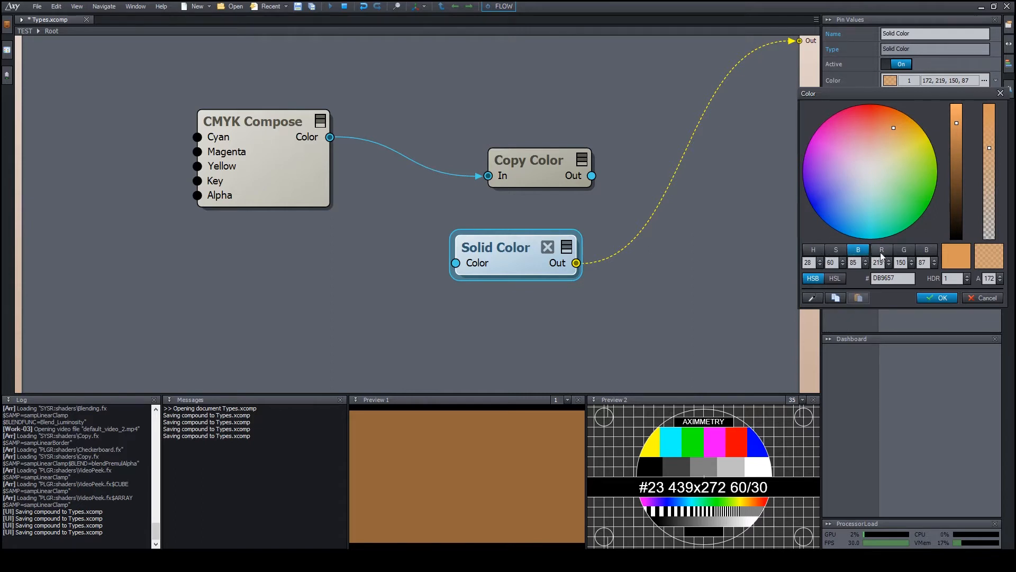
Toggle the picker between HSL and HSB modes and scroll the brightness and red values.
{"action": "left_click", "coordinate": [840, 277]}
{"action": "left_click", "coordinate": [827, 278]}
{"action": "left_click", "coordinate": [830, 279]}
{"action": "left_click", "coordinate": [825, 279]}
{"action": "left_click", "coordinate": [830, 279]}
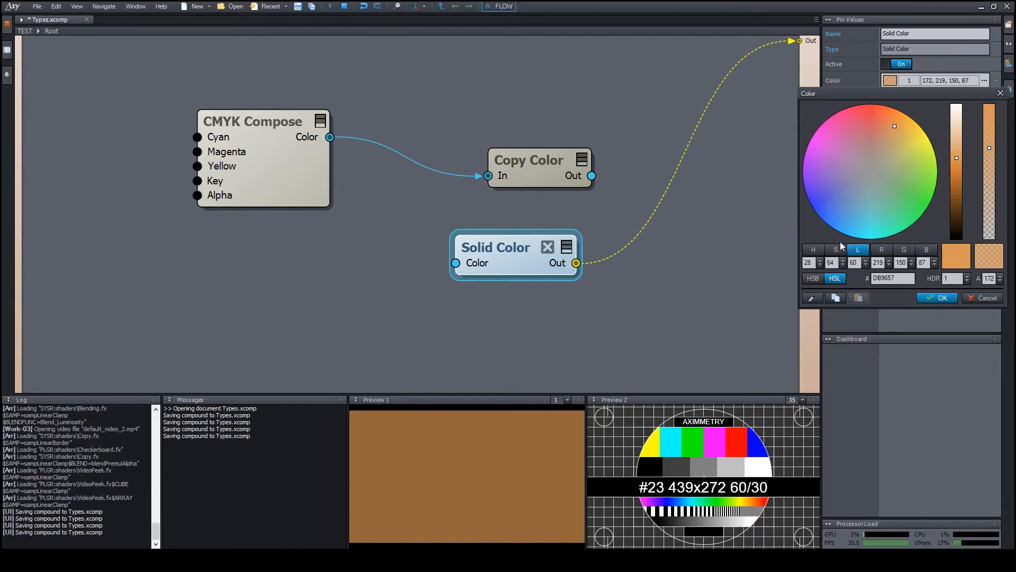
{"action": "left_click", "coordinate": [821, 278]}
{"action": "left_click", "coordinate": [856, 262]}
{"action": "scroll", "coordinate": [856, 262], "scroll_direction": "down", "scroll_amount": 4}
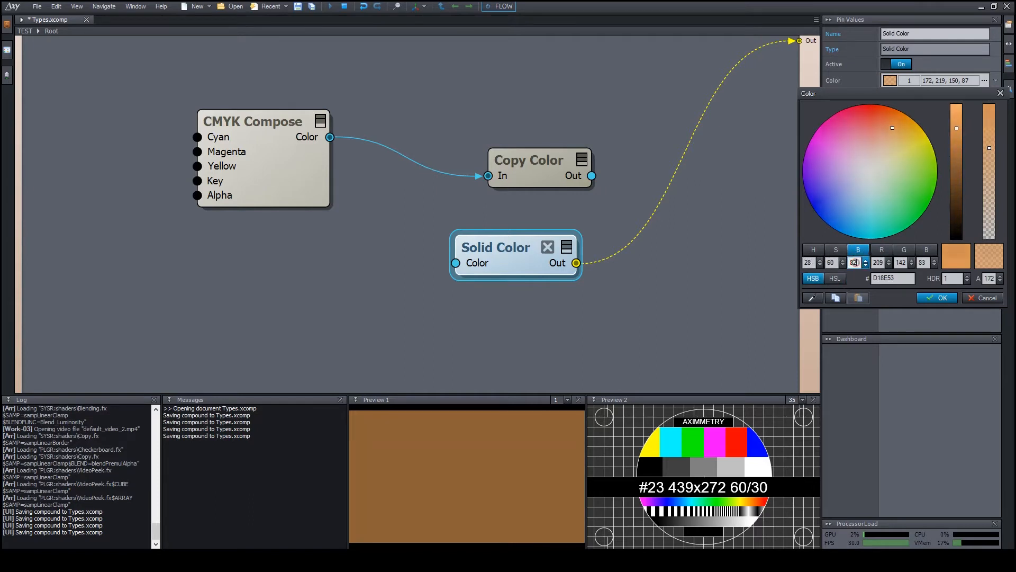
{"action": "scroll", "coordinate": [856, 262], "scroll_direction": "up", "scroll_amount": 14}
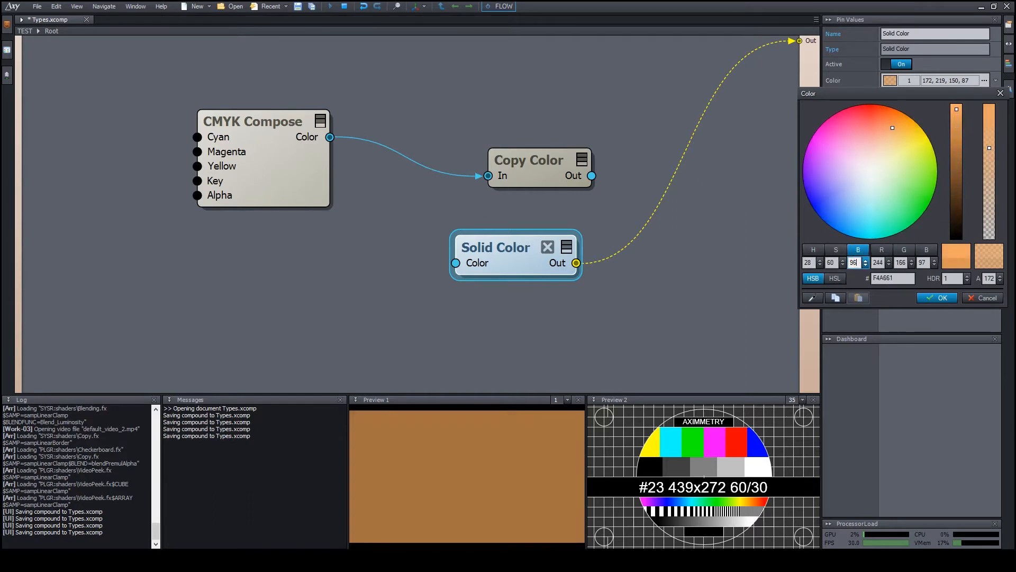
{"action": "left_click", "coordinate": [883, 263]}
{"action": "scroll", "coordinate": [880, 263], "scroll_direction": "down", "scroll_amount": 6}
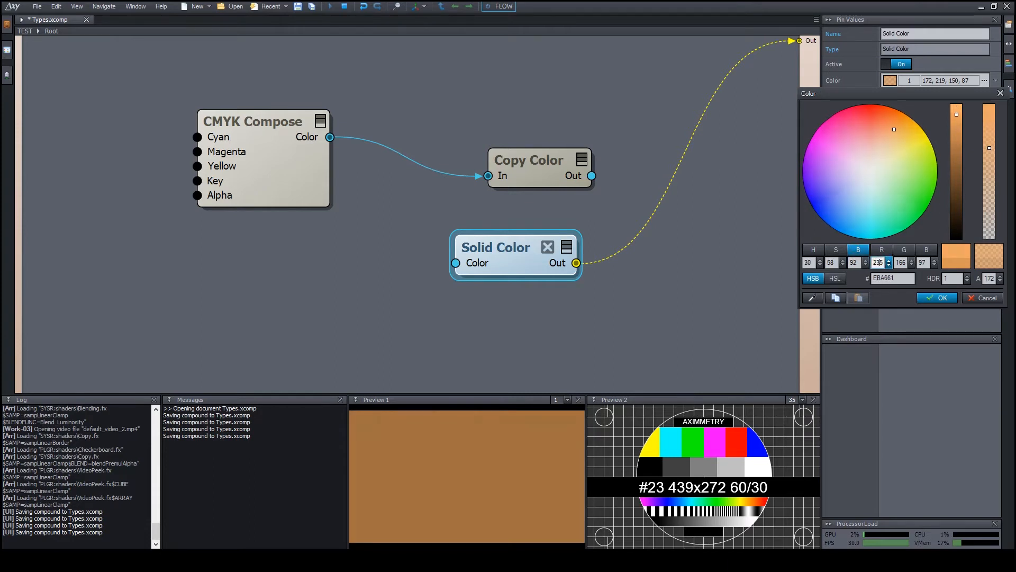
{"action": "scroll", "coordinate": [879, 263], "scroll_direction": "down", "scroll_amount": 20}
Cycle the picker views and try green, olive and lavender colours in red-channel mode.
{"action": "left_click", "coordinate": [881, 249]}
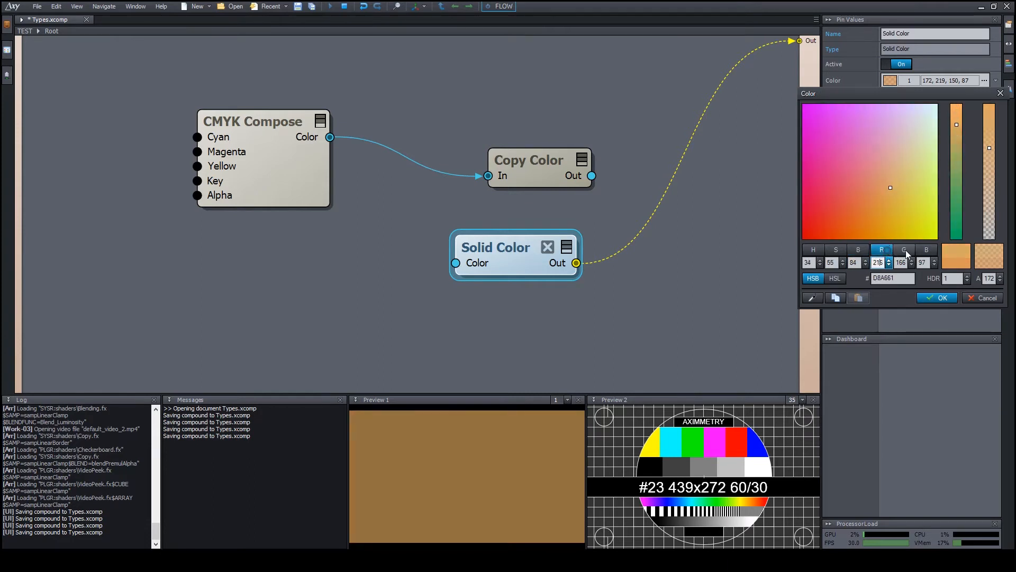
{"action": "left_click", "coordinate": [862, 249]}
{"action": "left_click", "coordinate": [837, 250]}
{"action": "left_click", "coordinate": [823, 249]}
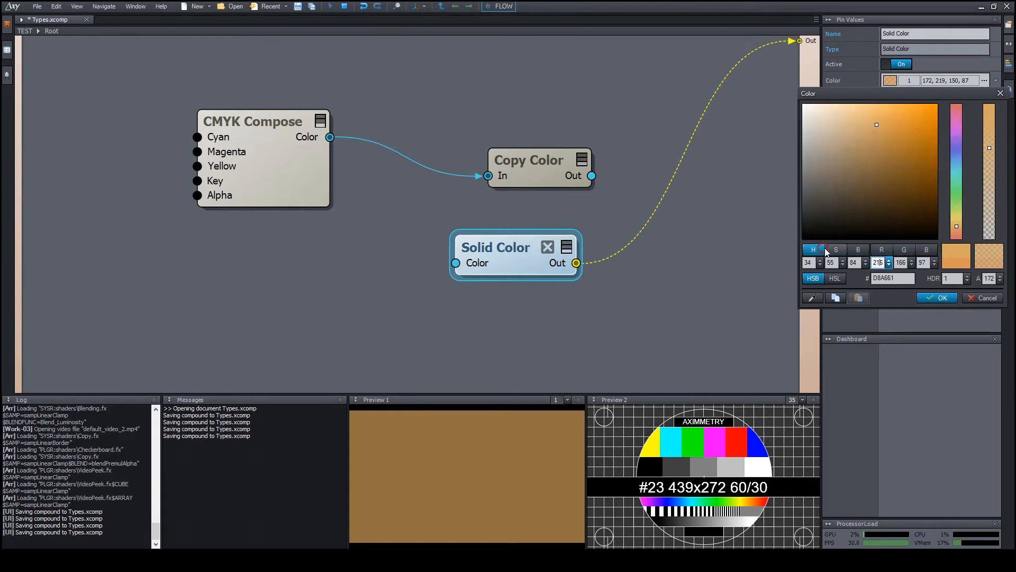
{"action": "left_click", "coordinate": [836, 249]}
{"action": "left_click", "coordinate": [859, 250]}
{"action": "left_click", "coordinate": [881, 249]}
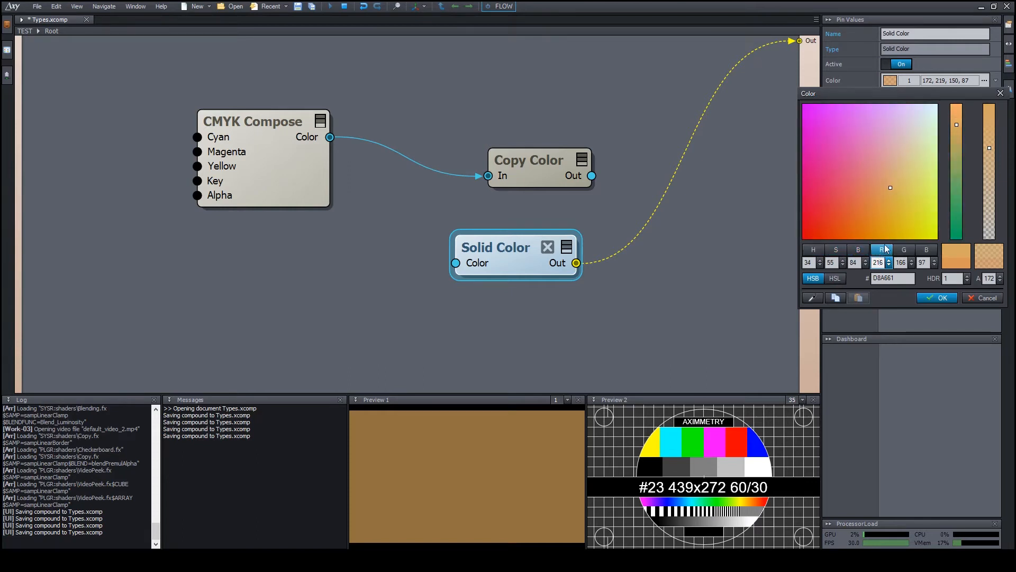
{"action": "left_click_drag", "start_coordinate": [957, 123], "coordinate": [958, 150]}
{"action": "left_click", "coordinate": [883, 251]}
{"action": "mouse_move", "coordinate": [891, 187]}
{"action": "left_mouse_down"}
{"action": "mouse_move", "coordinate": [822, 132]}
{"action": "mouse_move", "coordinate": [906, 161]}
{"action": "left_mouse_up"}
{"action": "left_click", "coordinate": [888, 115]}
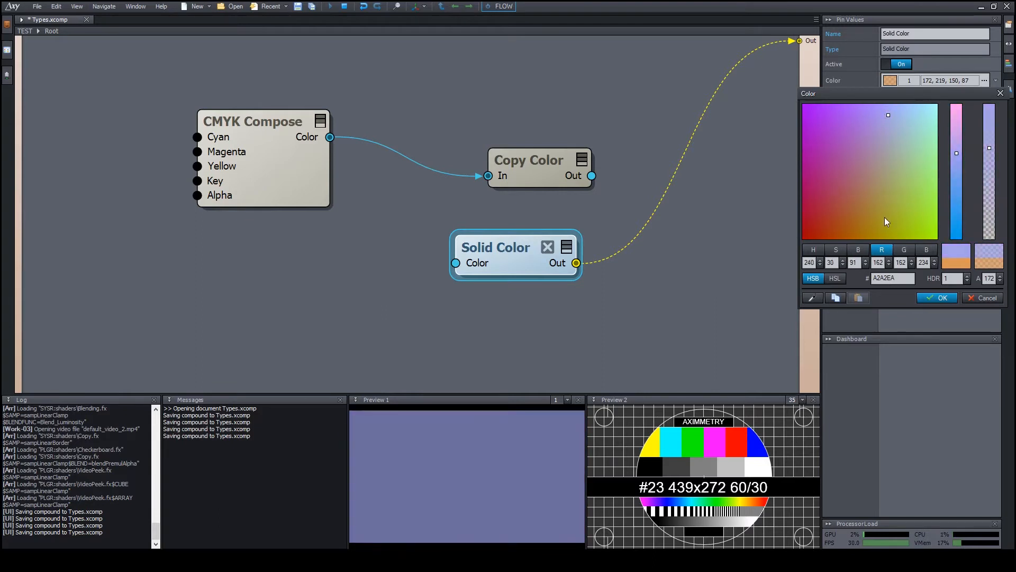
In saturation mode, sweep to a rust red, hex A6332A, and select the hex field.
{"action": "left_click", "coordinate": [836, 250]}
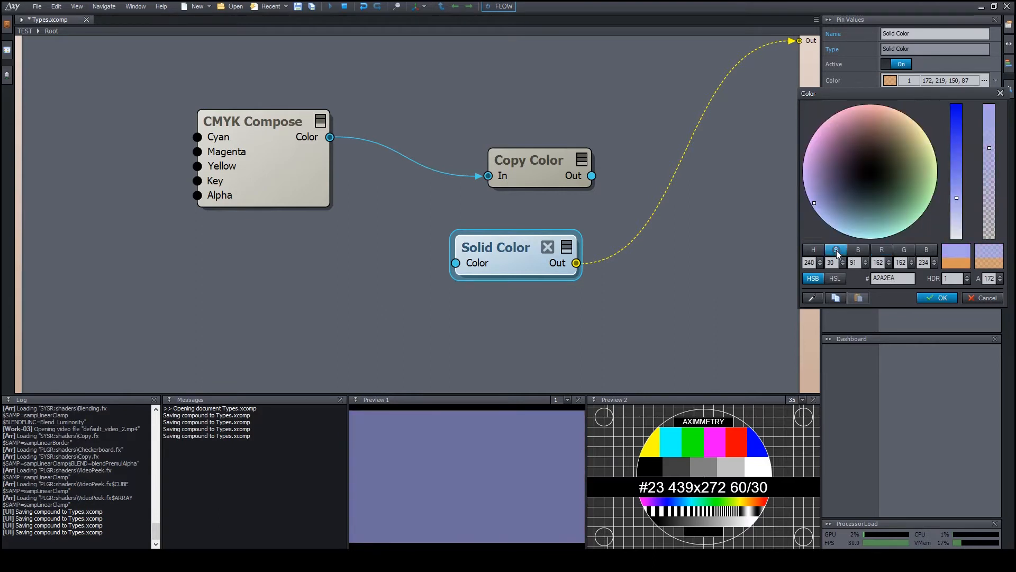
{"action": "left_click_drag", "start_coordinate": [957, 197], "coordinate": [953, 141]}
{"action": "left_click", "coordinate": [824, 186]}
{"action": "mouse_move", "coordinate": [825, 186]}
{"action": "left_mouse_down"}
{"action": "mouse_move", "coordinate": [825, 150]}
{"action": "mouse_move", "coordinate": [911, 145]}
{"action": "mouse_move", "coordinate": [850, 195]}
{"action": "mouse_move", "coordinate": [900, 134]}
{"action": "mouse_move", "coordinate": [829, 172]}
{"action": "mouse_move", "coordinate": [852, 126]}
{"action": "mouse_move", "coordinate": [874, 119]}
{"action": "left_mouse_up"}
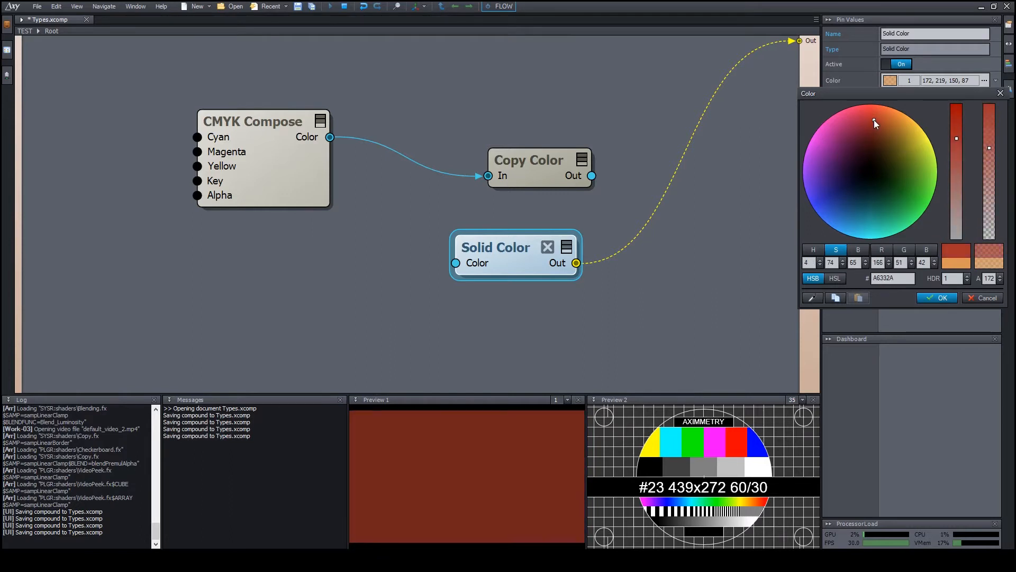
{"action": "left_click", "coordinate": [905, 277]}
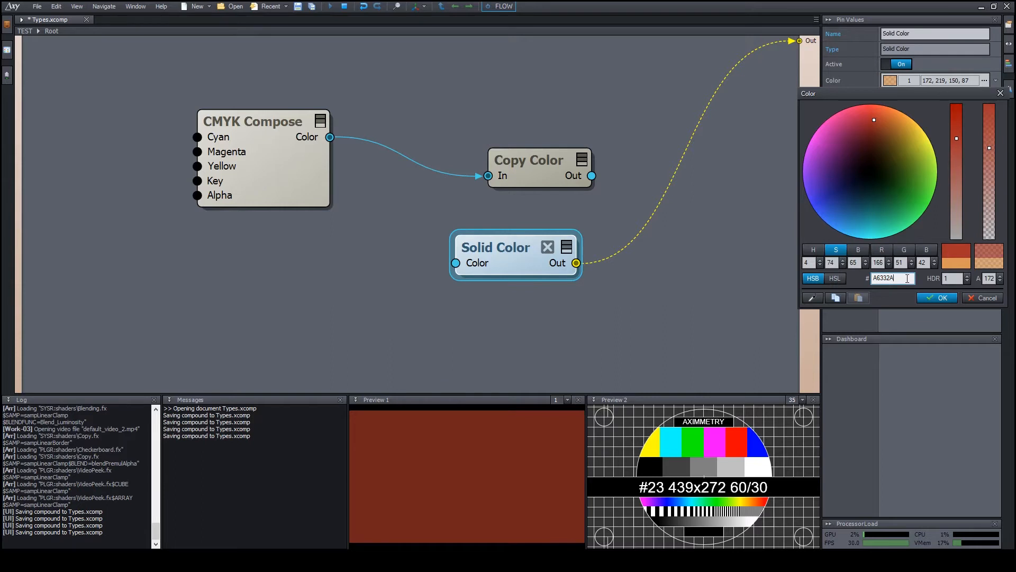
Eyedrop the test pattern's green bar in Preview 2, giving hex 47B747.
{"action": "double_click", "coordinate": [908, 279]}
{"action": "left_click", "coordinate": [814, 298]}
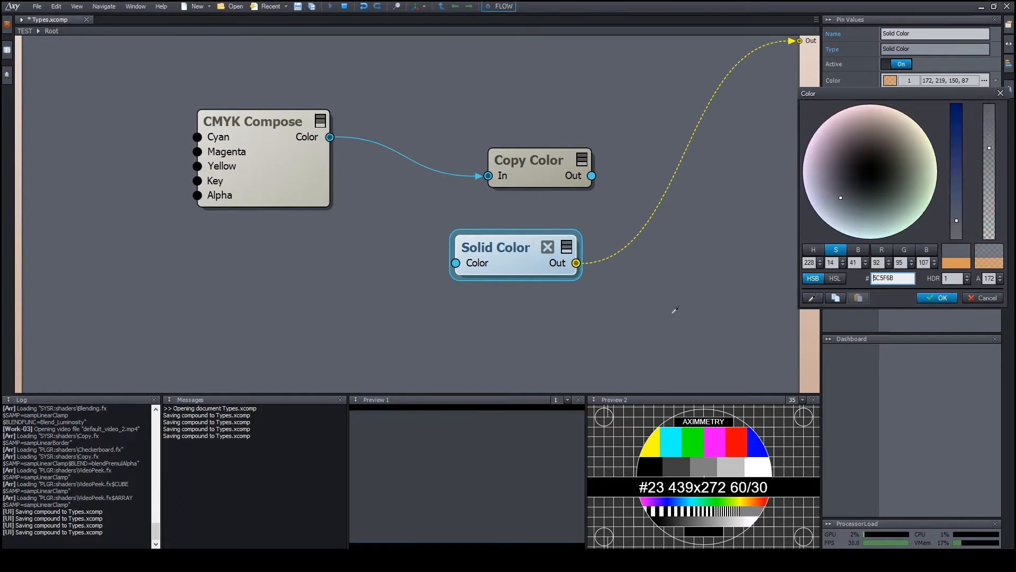
{"action": "left_click", "coordinate": [540, 278]}
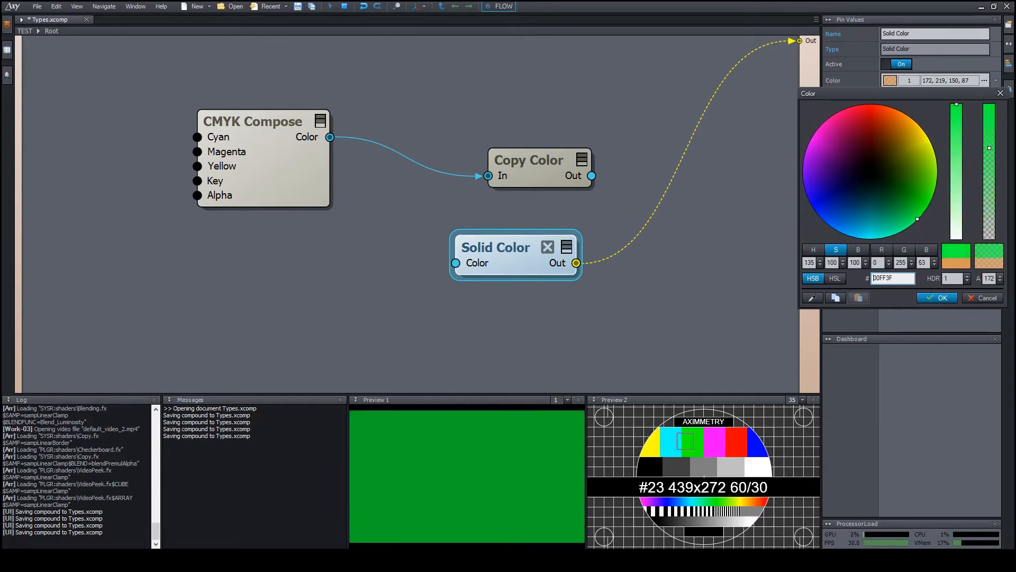
{"action": "left_click", "coordinate": [700, 439]}
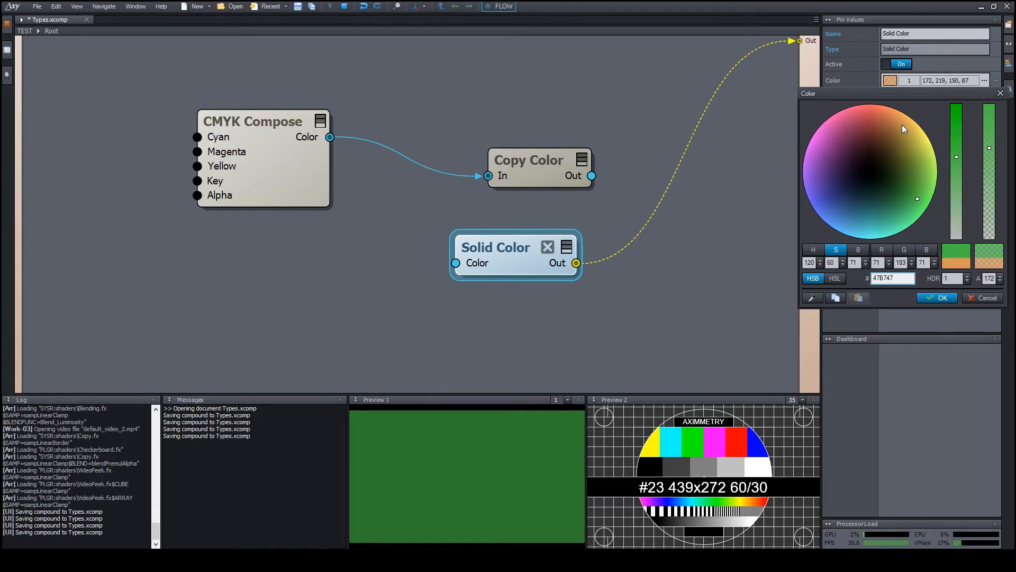
Copy the green, apply it to Solid Color, and unlink Copy Color's In pin.
{"action": "left_click", "coordinate": [838, 298]}
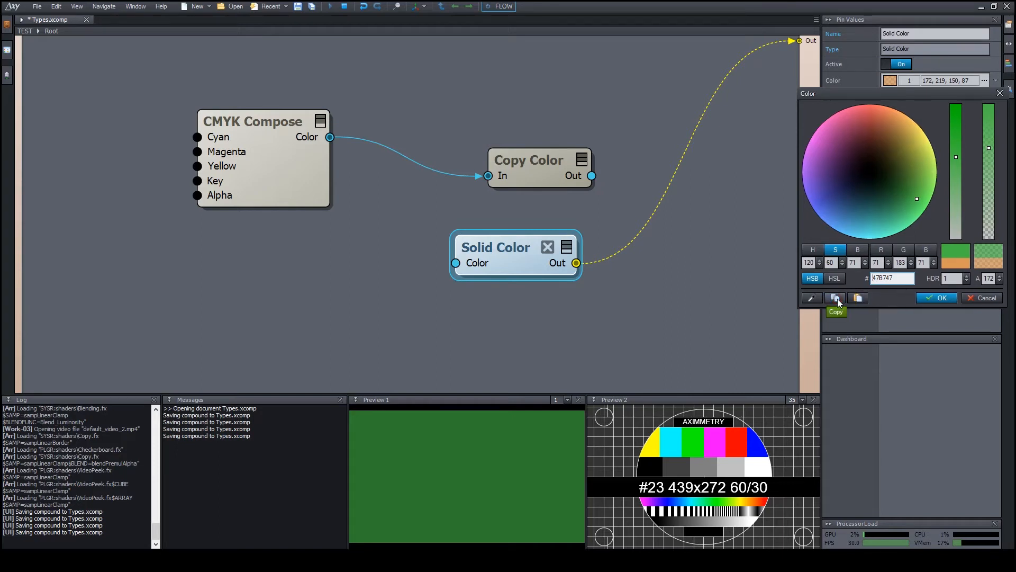
{"action": "left_click", "coordinate": [935, 297]}
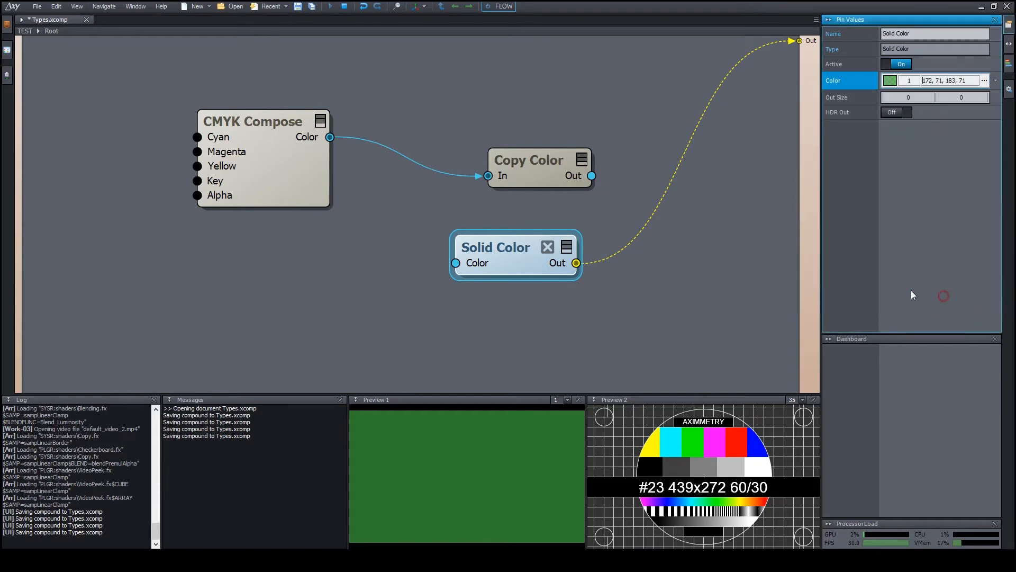
{"action": "left_click_drag", "start_coordinate": [488, 176], "coordinate": [451, 187]}
{"action": "left_click_drag", "start_coordinate": [520, 160], "coordinate": [517, 138]}
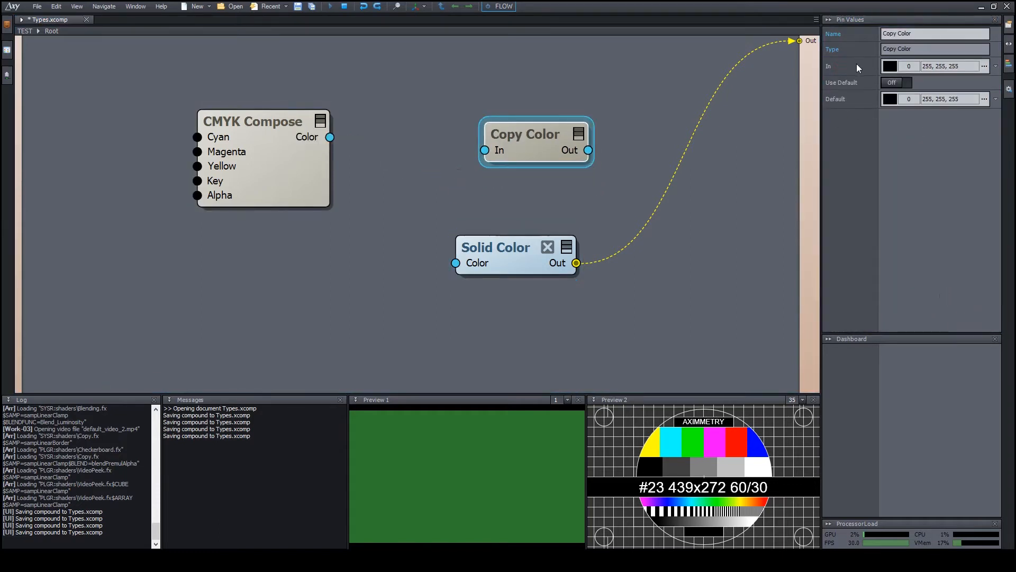
Paste the copied green (172, 71, 183, 71) into Copy Color's In pin.
{"action": "right_click", "coordinate": [842, 65]}
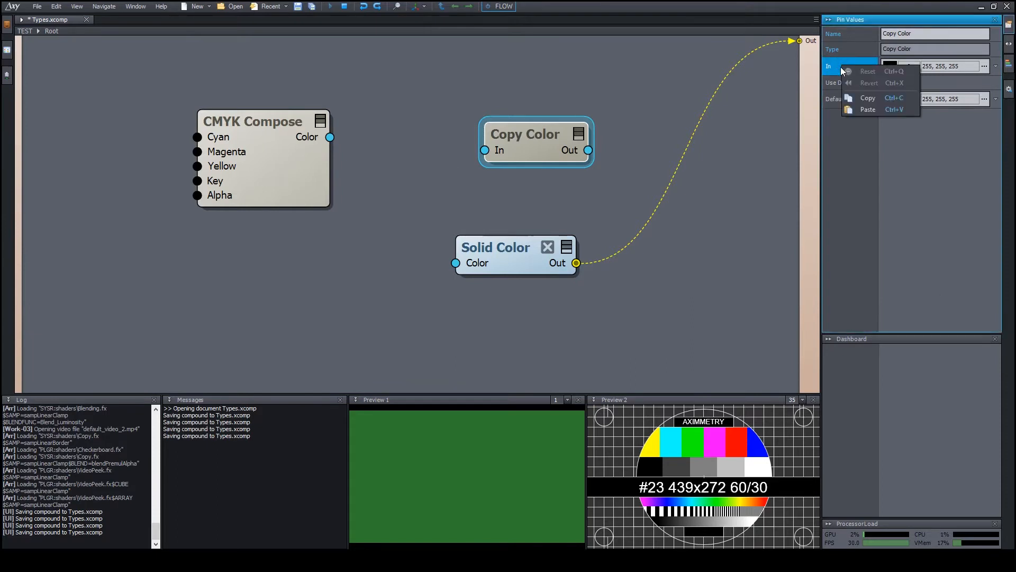
{"action": "left_click", "coordinate": [870, 109]}
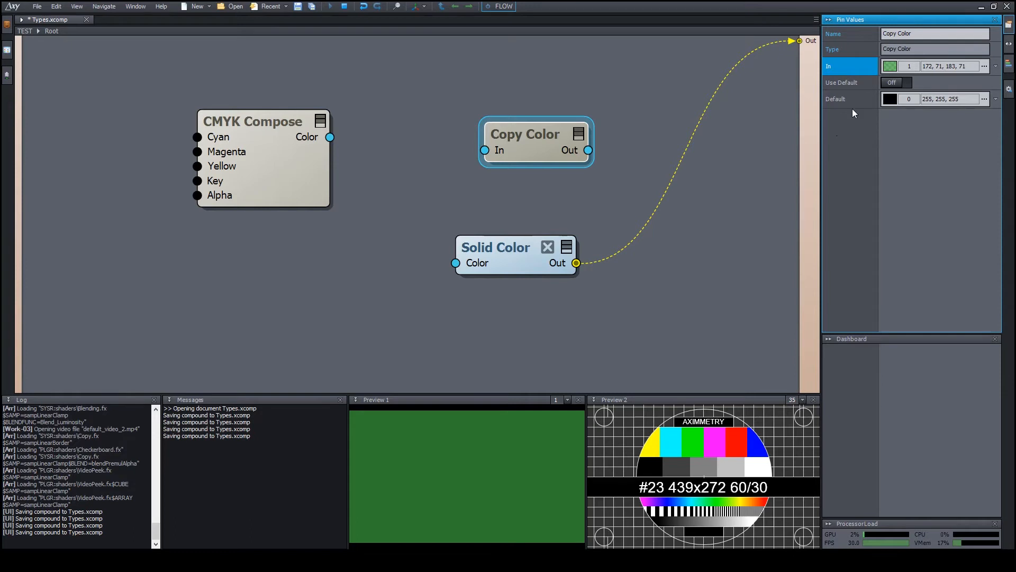
{"action": "key", "text": "ctrl+z"}
{"action": "left_click", "coordinate": [890, 65]}
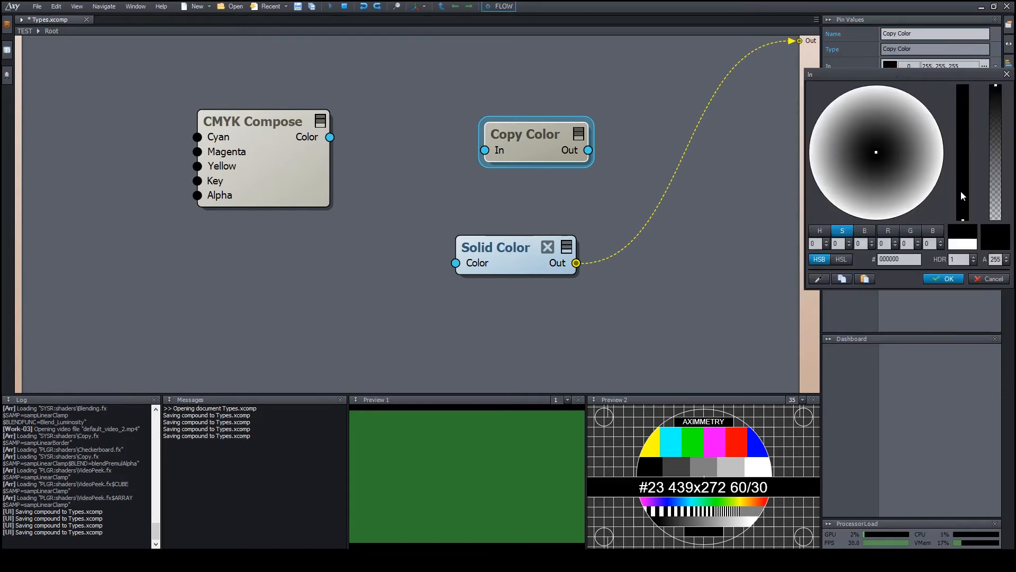
{"action": "left_click", "coordinate": [866, 277]}
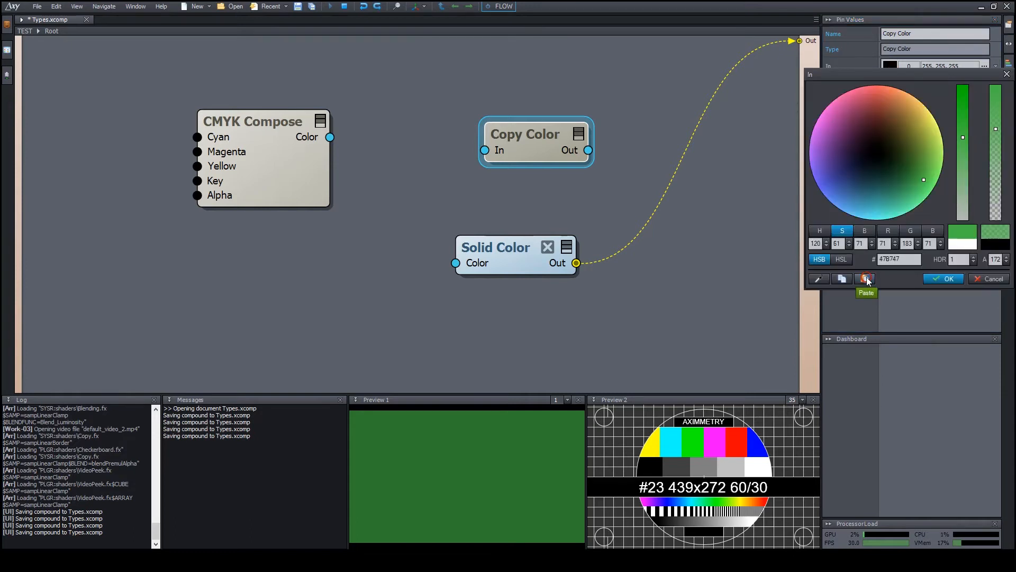
{"action": "left_click", "coordinate": [945, 278]}
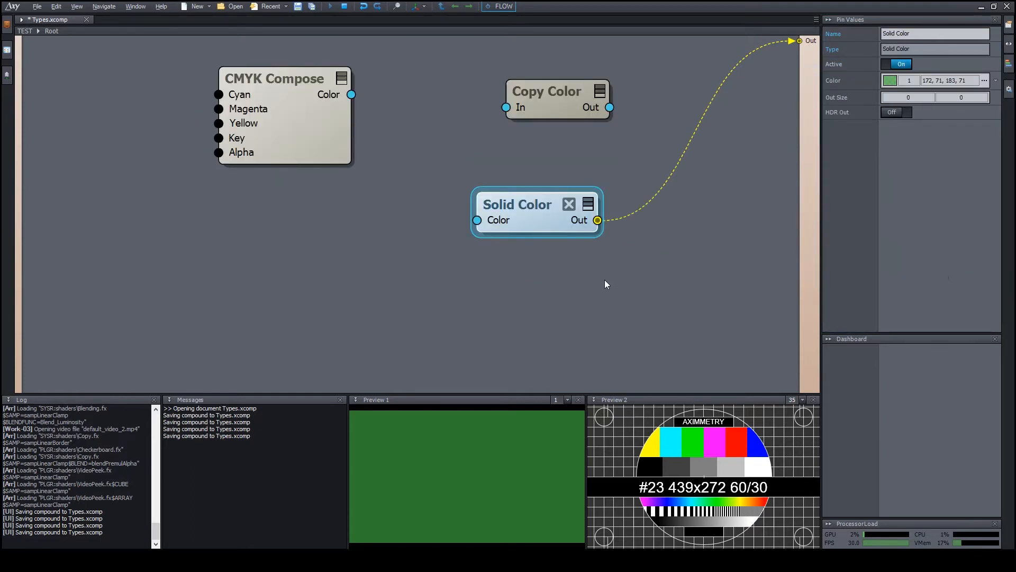
Insert a Norm_Refl shader node and arrange it beside CMYK Compose.
{"action": "type", "text": "norm"}
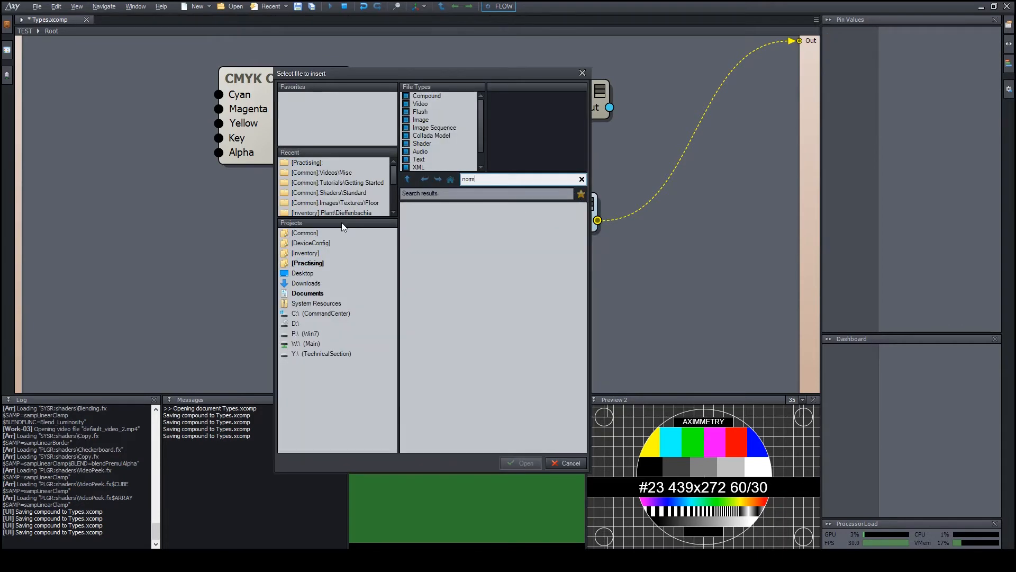
{"action": "type", "text": " ref"}
{"action": "double_click", "coordinate": [448, 206]}
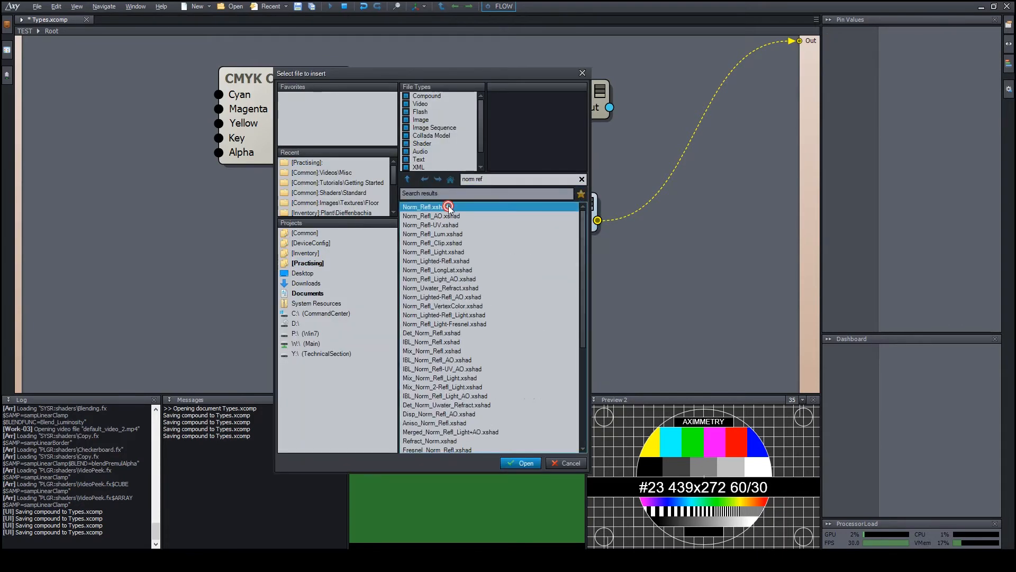
{"action": "left_click_drag", "start_coordinate": [424, 226], "coordinate": [408, 129]}
{"action": "left_click_drag", "start_coordinate": [286, 129], "coordinate": [223, 112]}
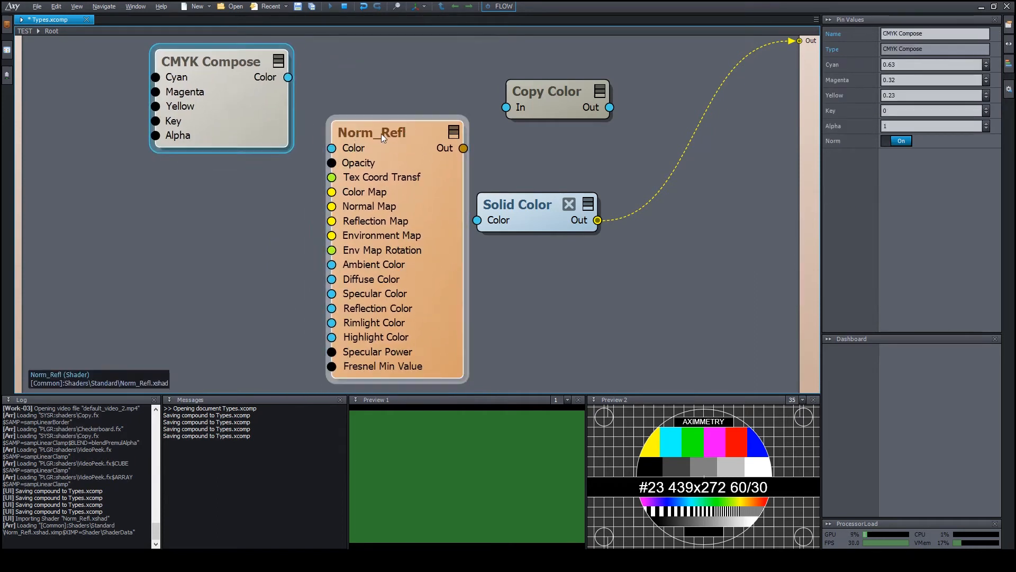
{"action": "mouse_move", "coordinate": [381, 133]}
{"action": "left_mouse_down"}
{"action": "mouse_move", "coordinate": [362, 126]}
{"action": "mouse_move", "coordinate": [376, 122]}
{"action": "left_mouse_up"}
Tint the Norm_Refl node with the copied green via Set Color.
{"action": "right_click", "coordinate": [427, 195]}
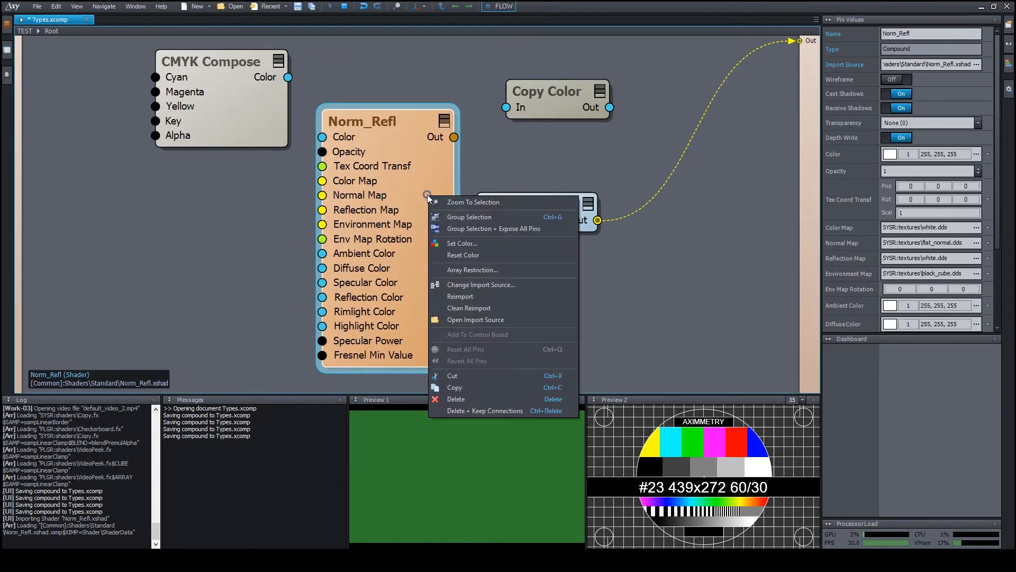
{"action": "left_click", "coordinate": [481, 245]}
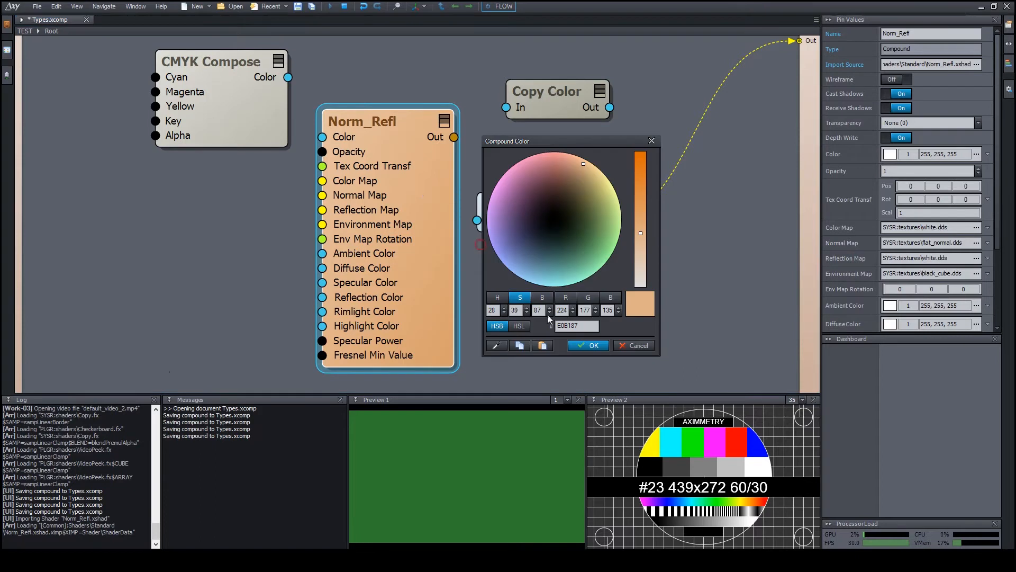
{"action": "left_click", "coordinate": [542, 348]}
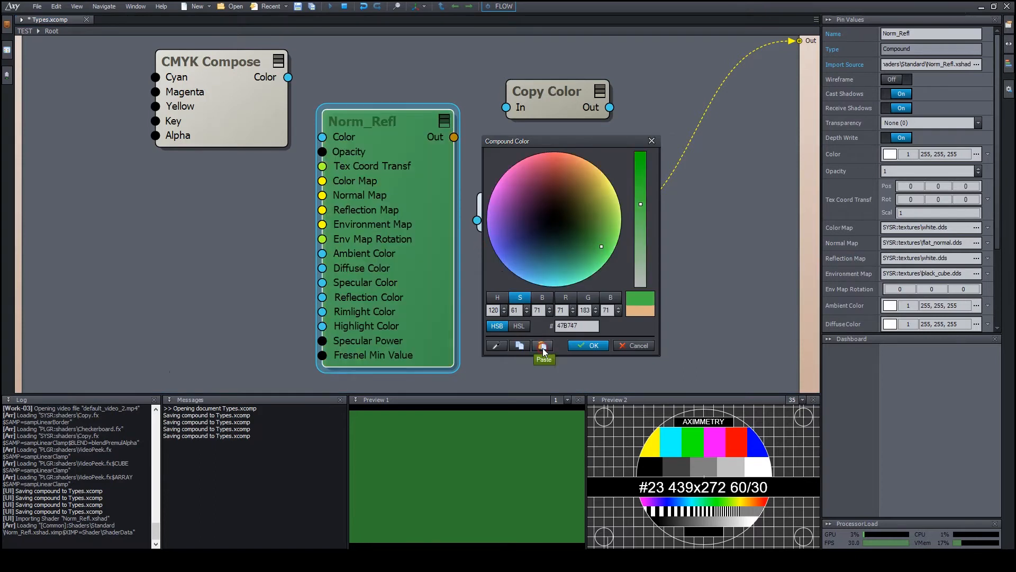
{"action": "left_click", "coordinate": [588, 347]}
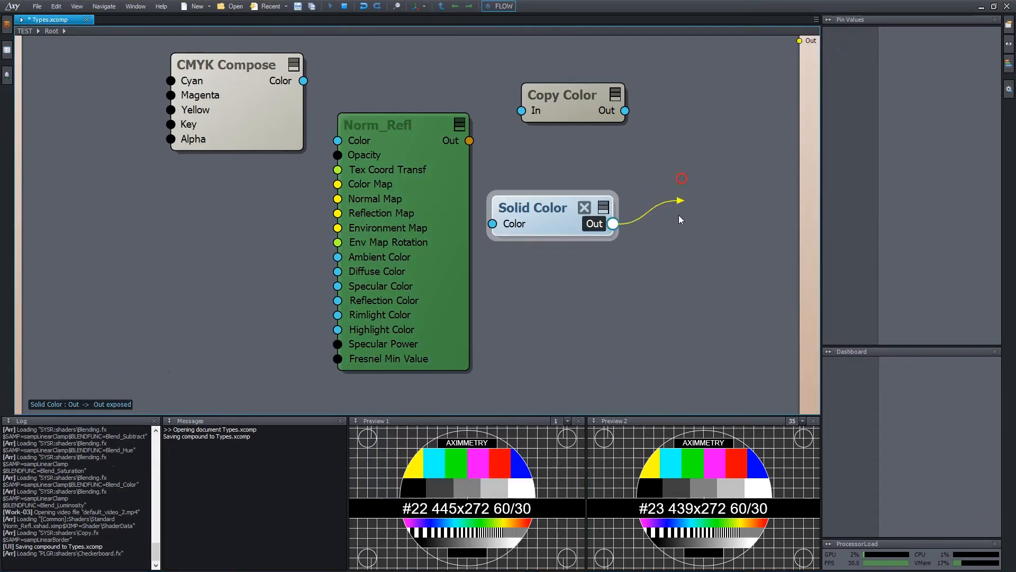
{"action": "right_click_drag", "start_coordinate": [640, 312], "coordinate": [583, 74]}
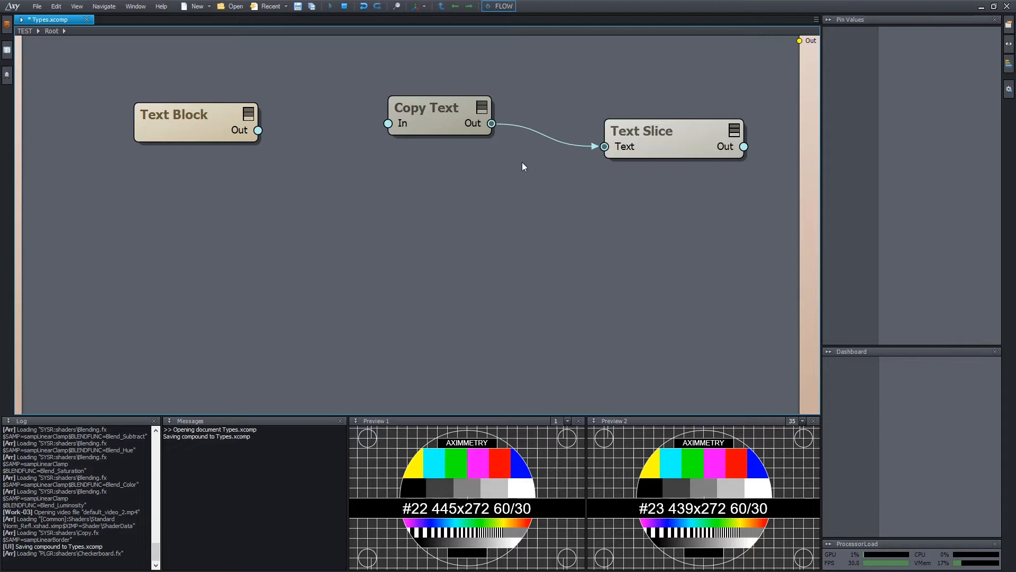
Insert a Text Image module into the graph.
{"action": "left_click_drag", "start_coordinate": [436, 112], "coordinate": [415, 115]}
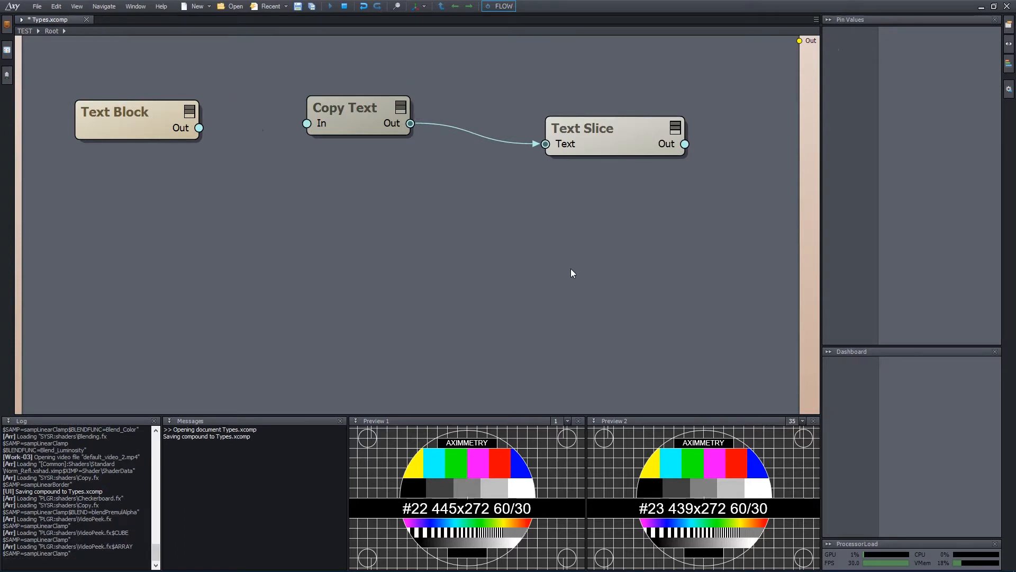
{"action": "double_click", "coordinate": [557, 256]}
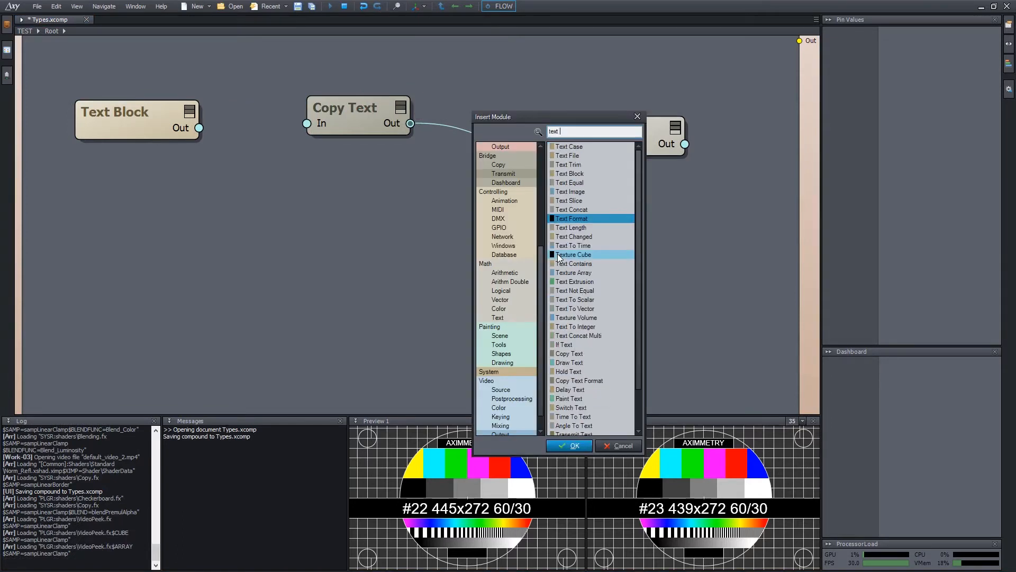
{"action": "type", "text": "im"}
{"action": "key", "text": "Return"}
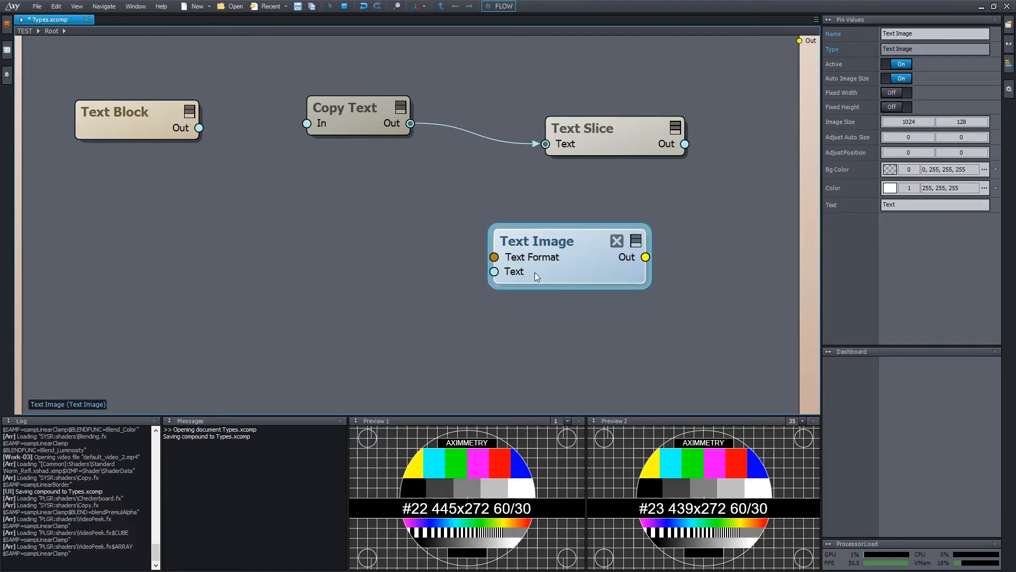
Set Text Image's text to 'Example' and wire its output to the compound Out.
{"action": "left_click", "coordinate": [921, 205]}
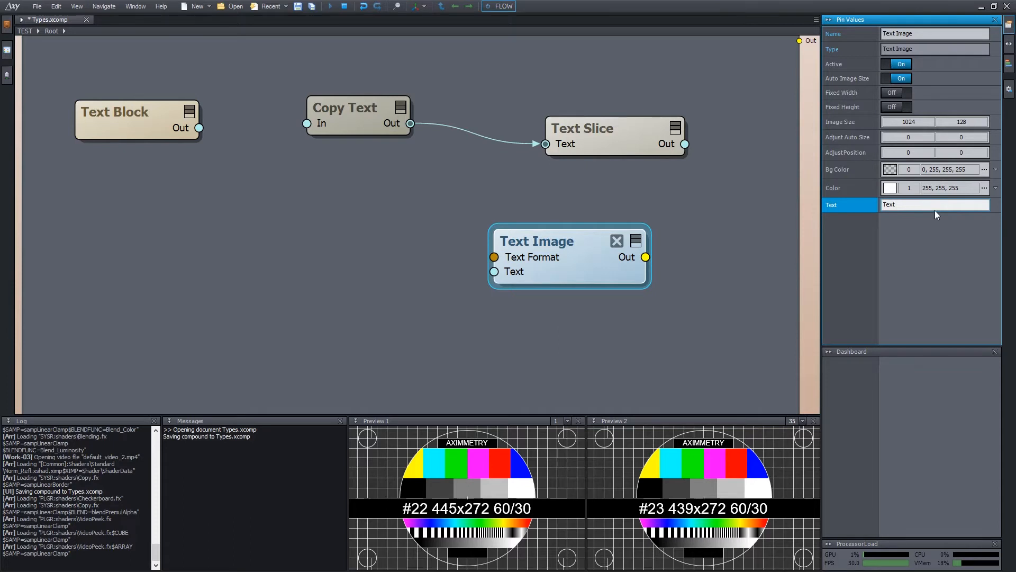
{"action": "double_click", "coordinate": [945, 209]}
{"action": "type", "text": "Example"}
{"action": "key", "text": "Return"}
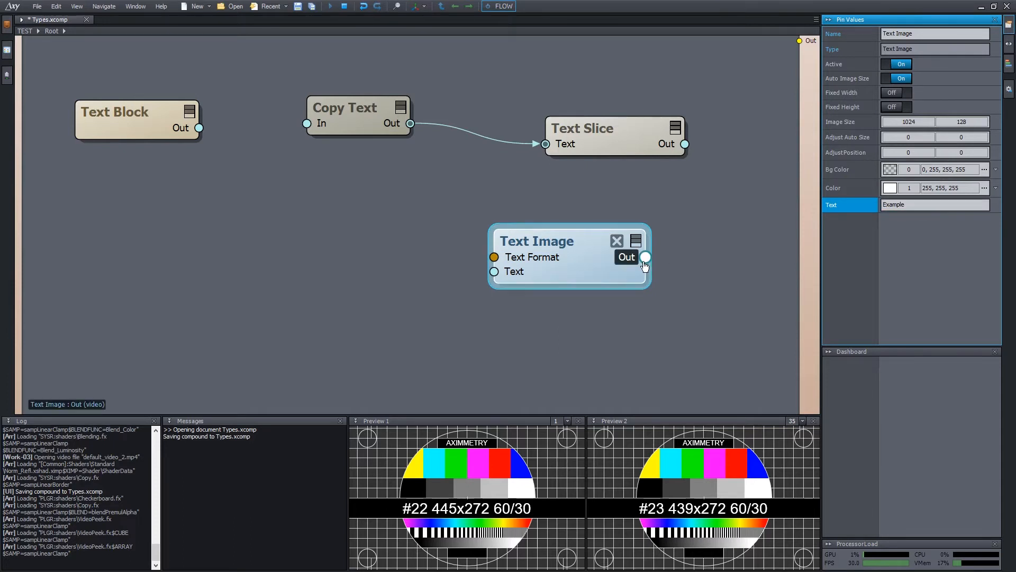
{"action": "left_click_drag", "start_coordinate": [645, 257], "coordinate": [800, 41]}
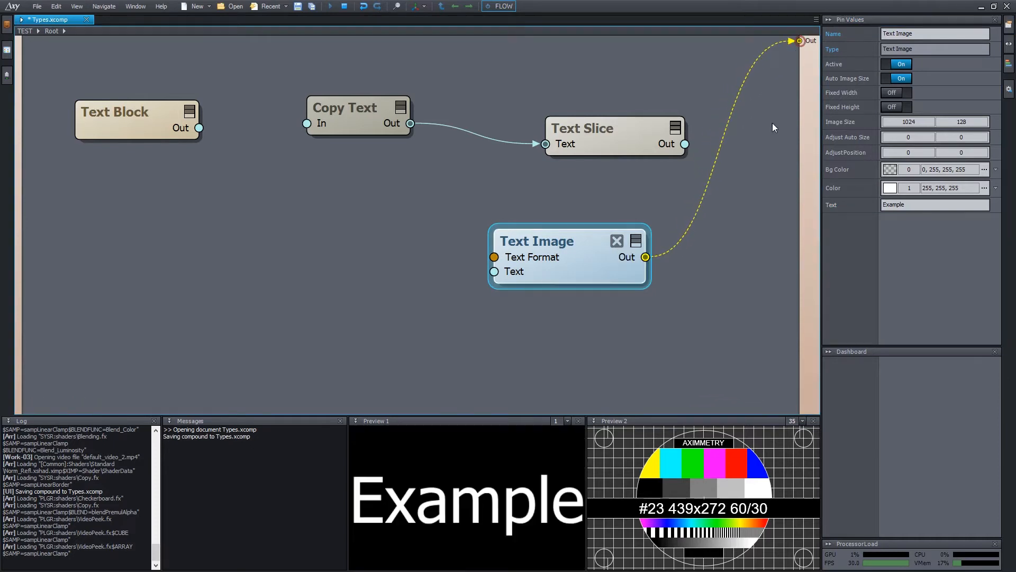
{"action": "mouse_move", "coordinate": [644, 263]}
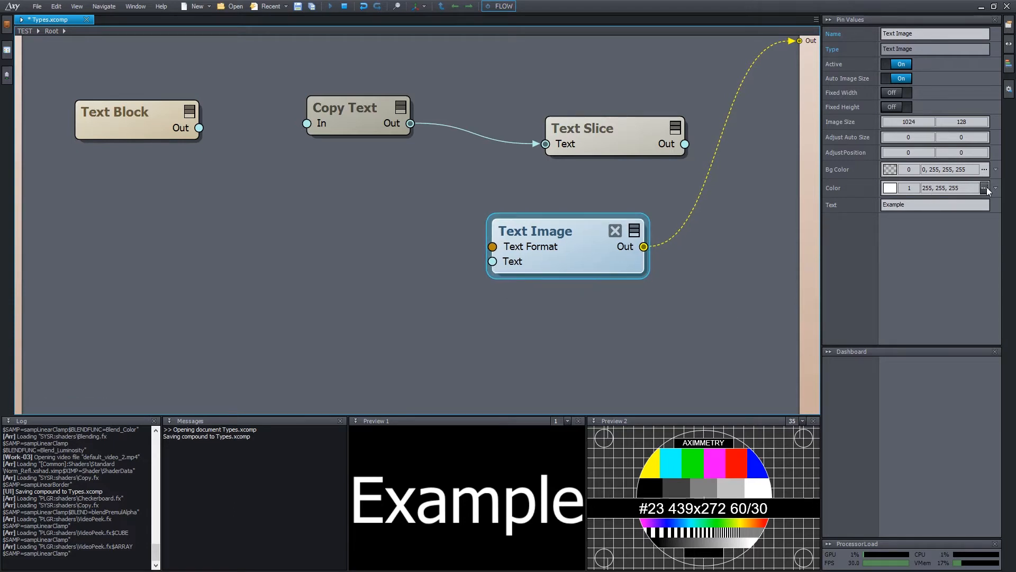
Make the Text Image text colour red and its background colour green.
{"action": "left_click", "coordinate": [984, 188]}
{"action": "left_click_drag", "start_coordinate": [910, 242], "coordinate": [875, 217]}
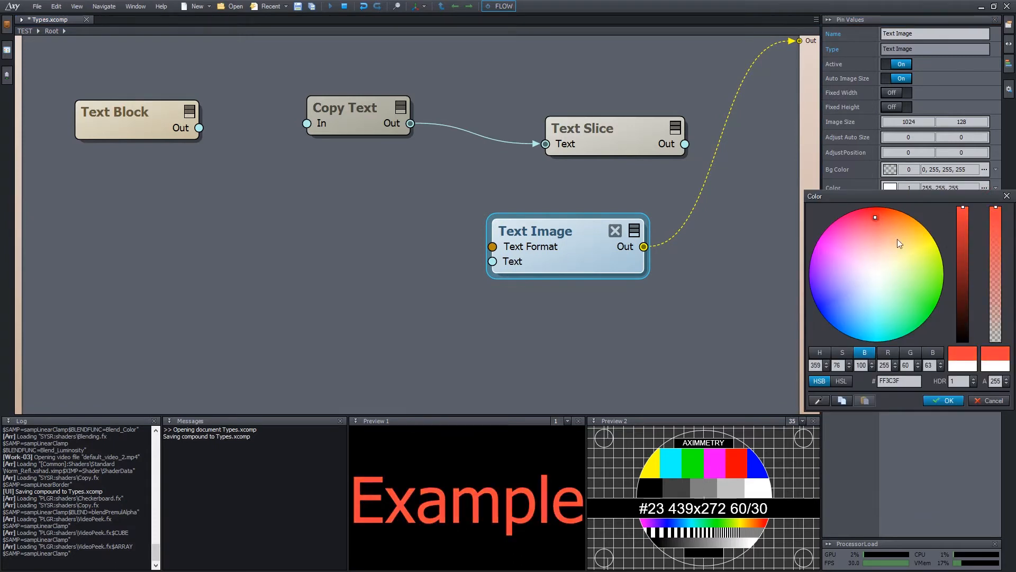
{"action": "left_click", "coordinate": [944, 401]}
{"action": "left_click", "coordinate": [984, 169]}
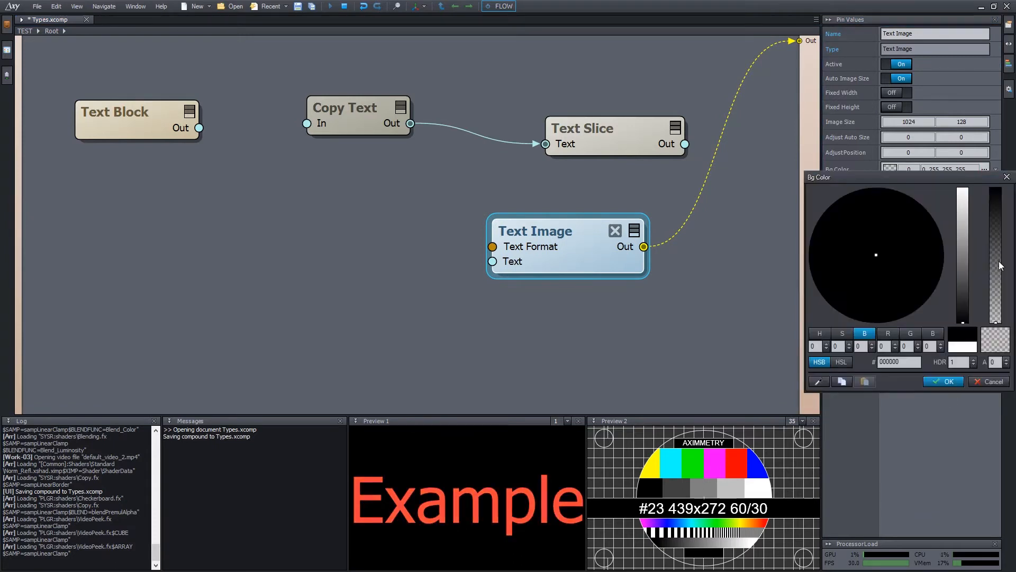
{"action": "left_click_drag", "start_coordinate": [996, 268], "coordinate": [994, 187]}
{"action": "left_click_drag", "start_coordinate": [901, 240], "coordinate": [904, 191]}
{"action": "mouse_move", "coordinate": [963, 231]}
{"action": "left_mouse_down"}
{"action": "mouse_move", "coordinate": [964, 216]}
{"action": "mouse_move", "coordinate": [964, 238]}
{"action": "left_mouse_up"}
{"action": "left_click_drag", "start_coordinate": [911, 248], "coordinate": [926, 276]}
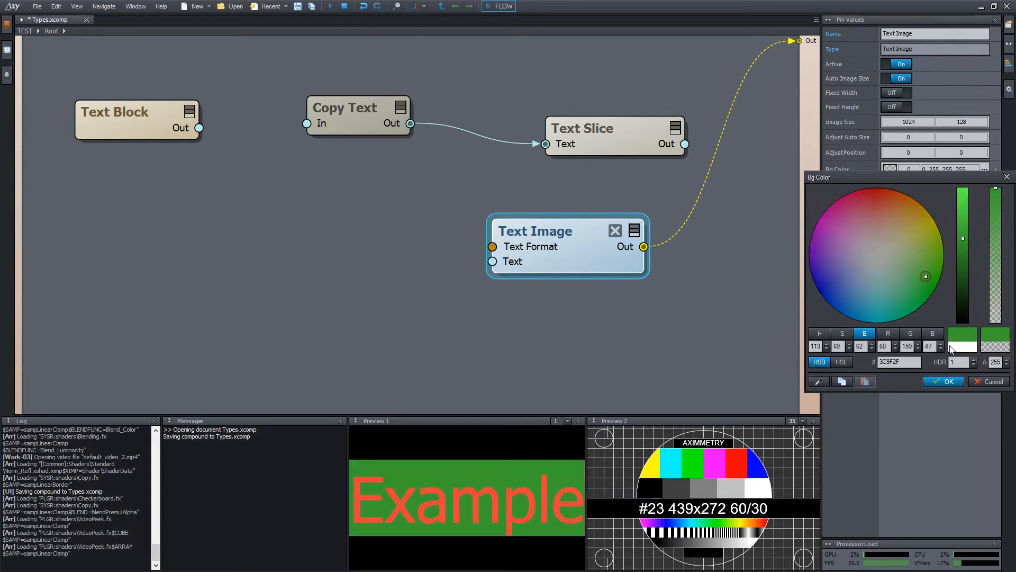
{"action": "left_click", "coordinate": [944, 381]}
Add a Text Format module and connect it to Text Image's Text Format input.
{"action": "double_click", "coordinate": [389, 328]}
{"action": "type", "text": "text "}
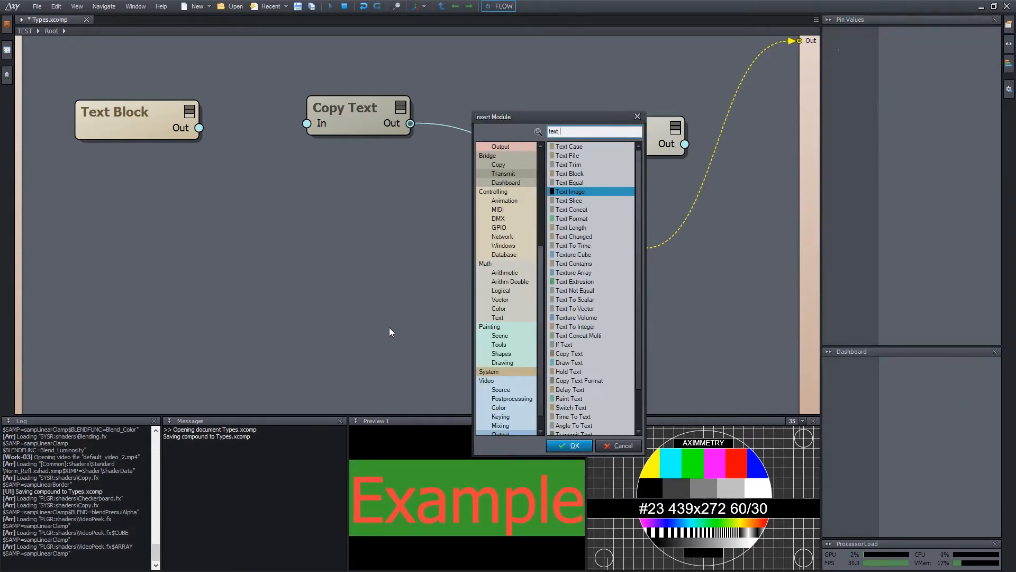
{"action": "type", "text": "fo"}
{"action": "key", "text": "Return"}
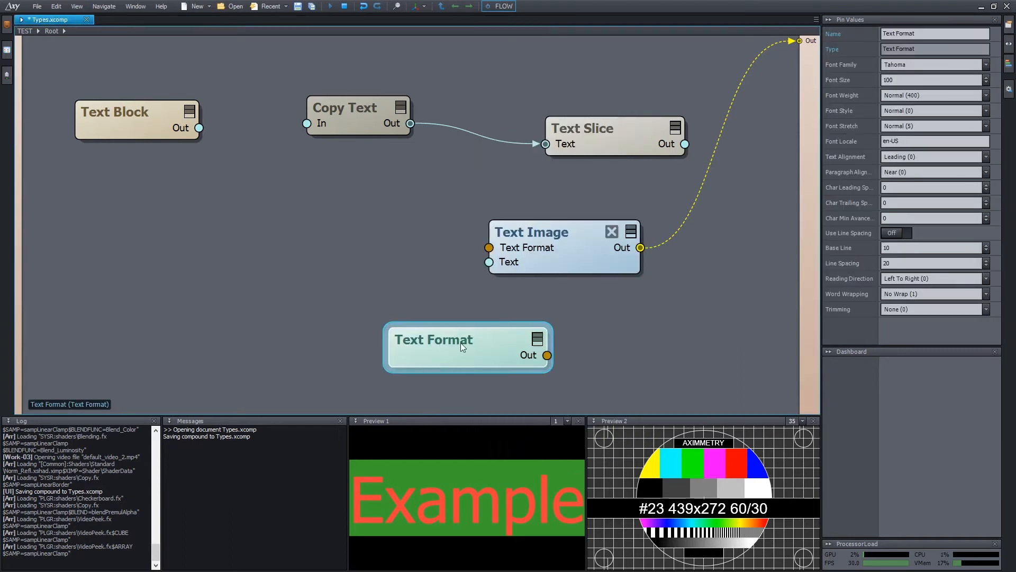
{"action": "left_click_drag", "start_coordinate": [460, 343], "coordinate": [302, 242]}
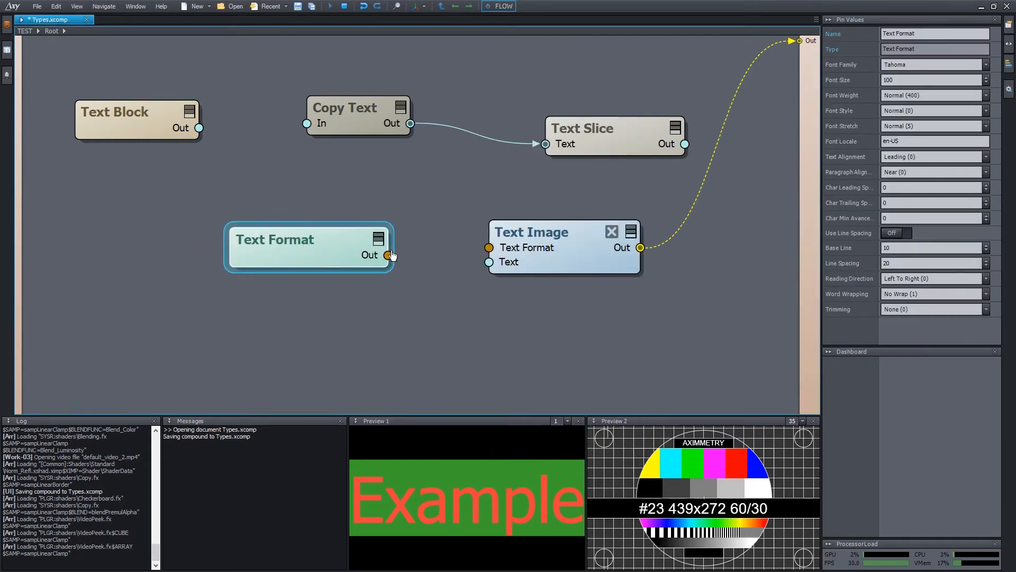
{"action": "left_click_drag", "start_coordinate": [389, 256], "coordinate": [489, 247]}
{"action": "left_click_drag", "start_coordinate": [308, 245], "coordinate": [341, 258]}
Set Text Format to Tempus Sans ITC, Black weight, Italic, and save Types.xcomp.
{"action": "left_click", "coordinate": [931, 64]}
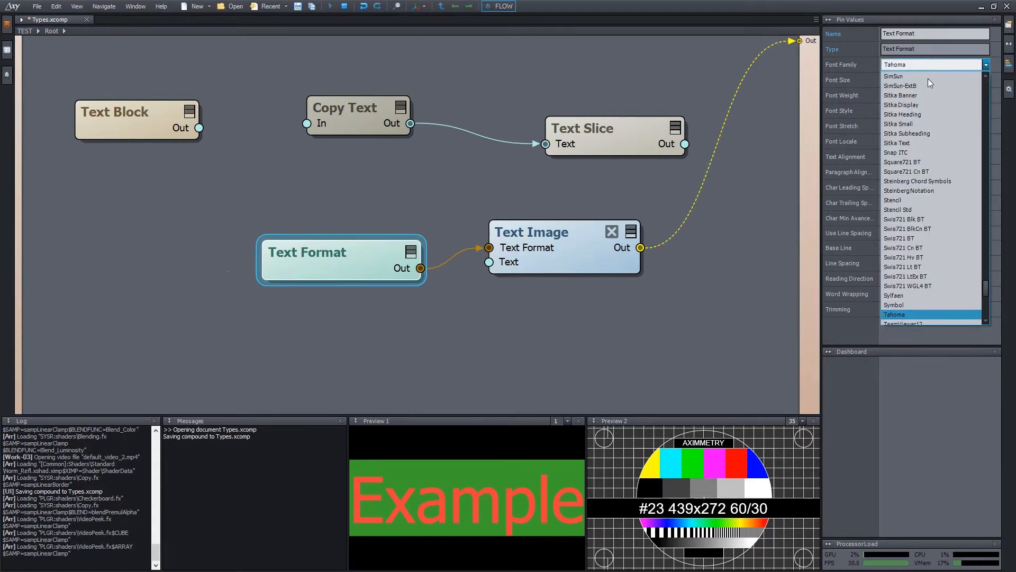
{"action": "scroll", "coordinate": [926, 239], "scroll_direction": "down", "scroll_amount": 2}
{"action": "left_click", "coordinate": [923, 284]}
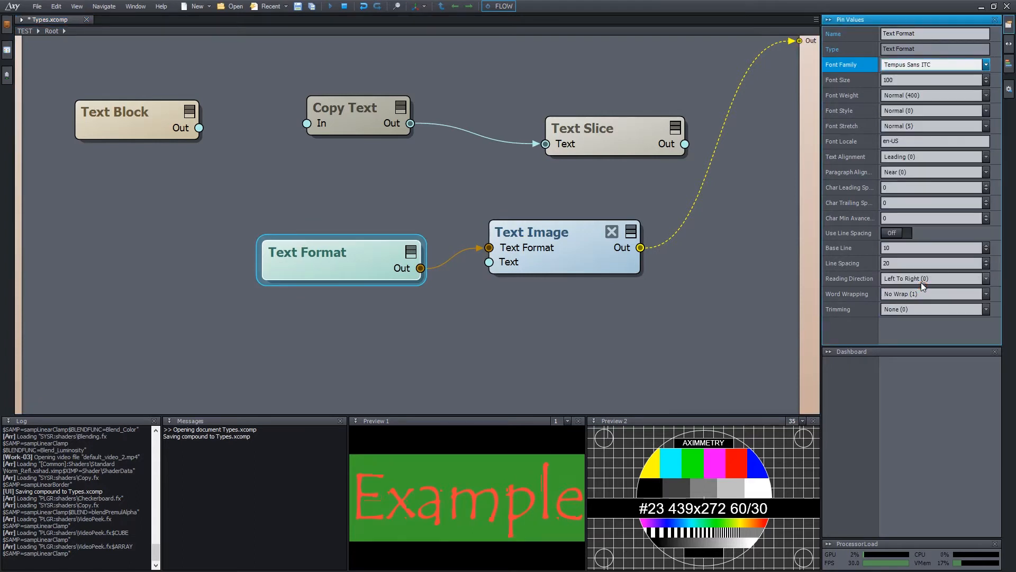
{"action": "left_click", "coordinate": [928, 96]}
{"action": "left_click", "coordinate": [917, 206]}
{"action": "left_click", "coordinate": [929, 111]}
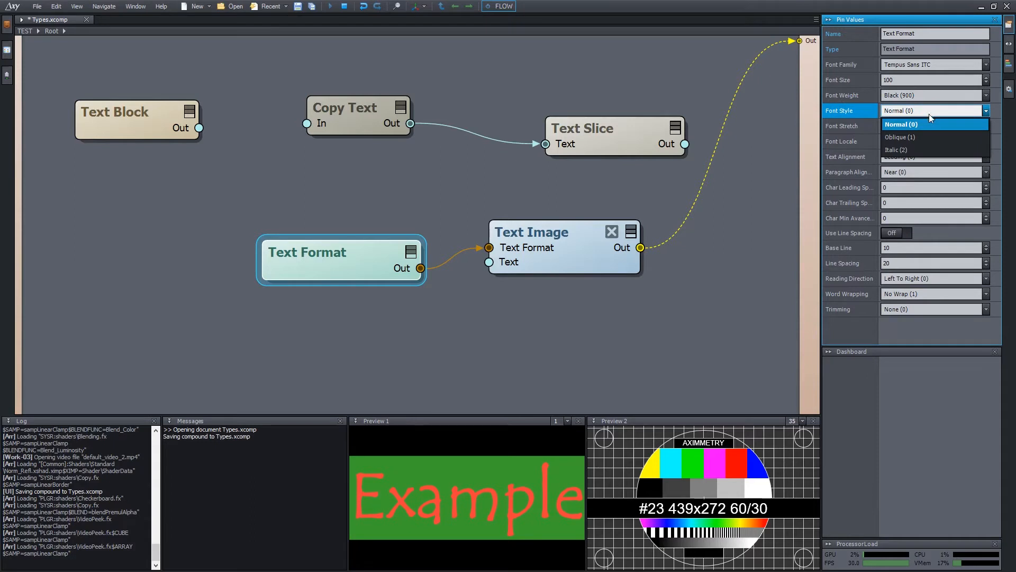
{"action": "left_click", "coordinate": [923, 150]}
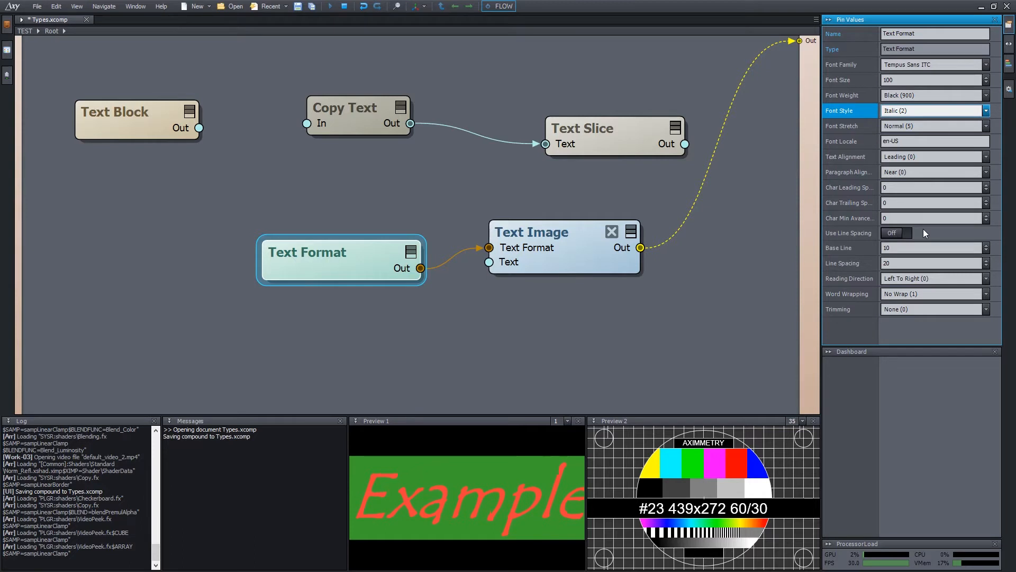
{"action": "key", "text": "ctrl+s"}
{"action": "key", "text": "ctrl+s"}
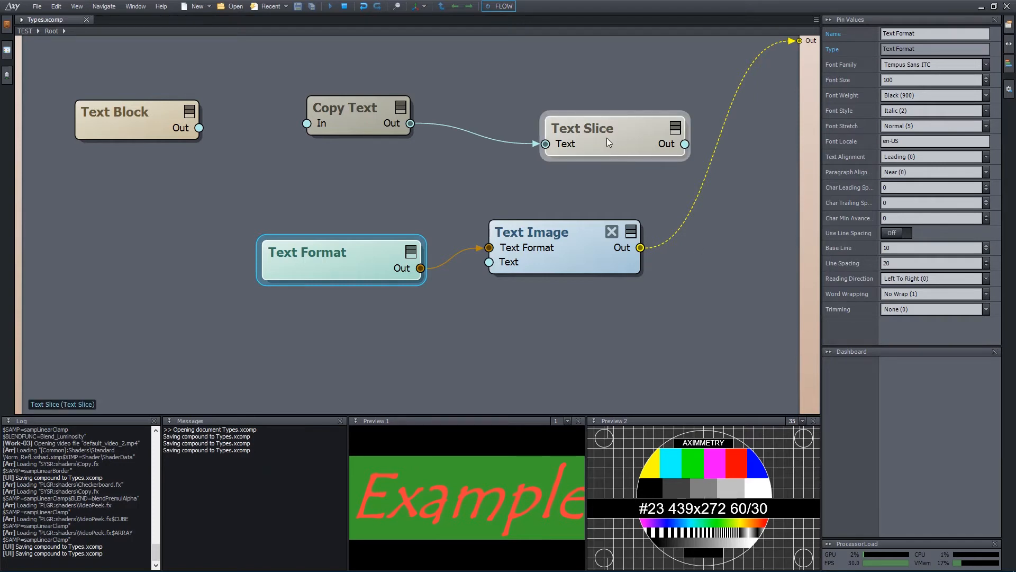
Select the Text Slice node and try Start Index 5 with Count 10.
{"action": "left_click_drag", "start_coordinate": [604, 137], "coordinate": [569, 129]}
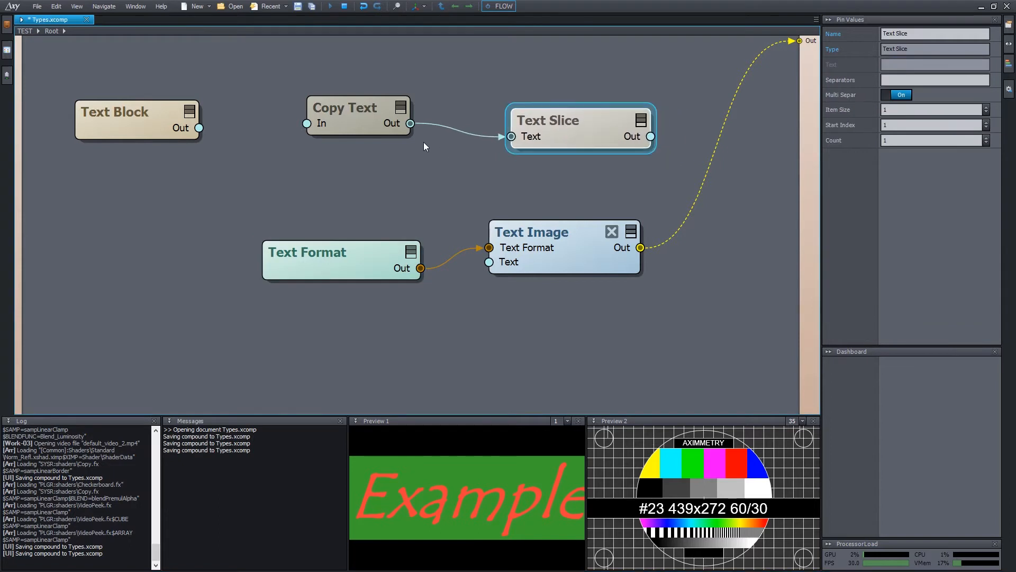
{"action": "mouse_move", "coordinate": [398, 129]}
{"action": "left_click", "coordinate": [920, 126]}
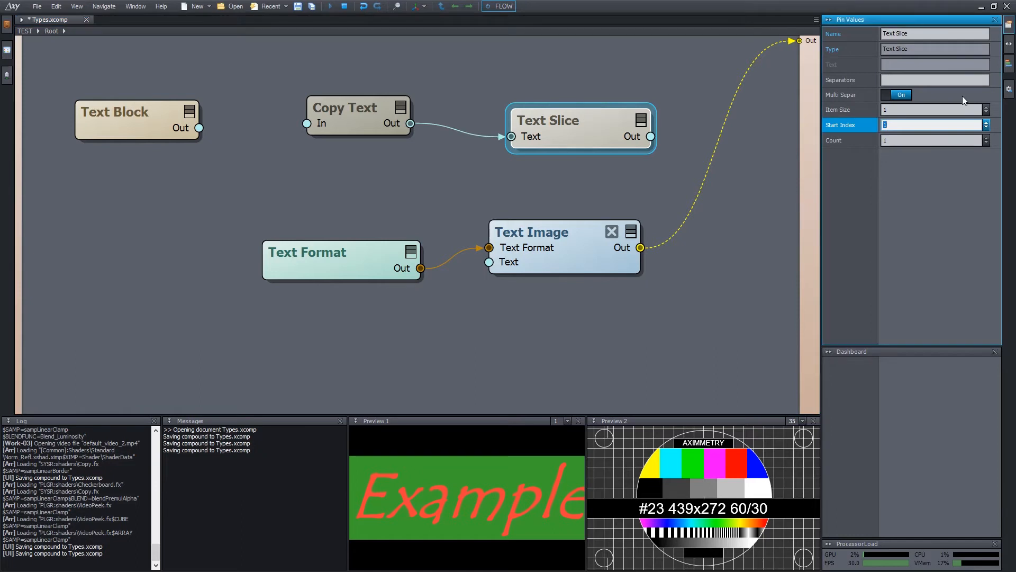
{"action": "type", "text": "5"}
{"action": "key", "text": "Tab"}
{"action": "type", "text": "10"}
{"action": "key", "text": "Return"}
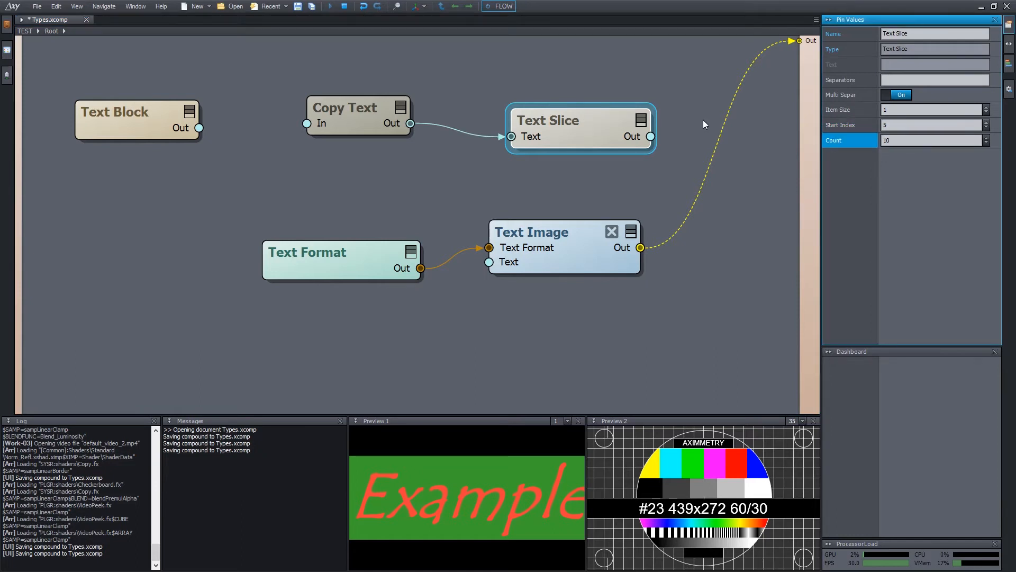
Enter a separator character, then set Start Index 2 and Count 2 to output the second and third sentences.
{"action": "mouse_move", "coordinate": [638, 138]}
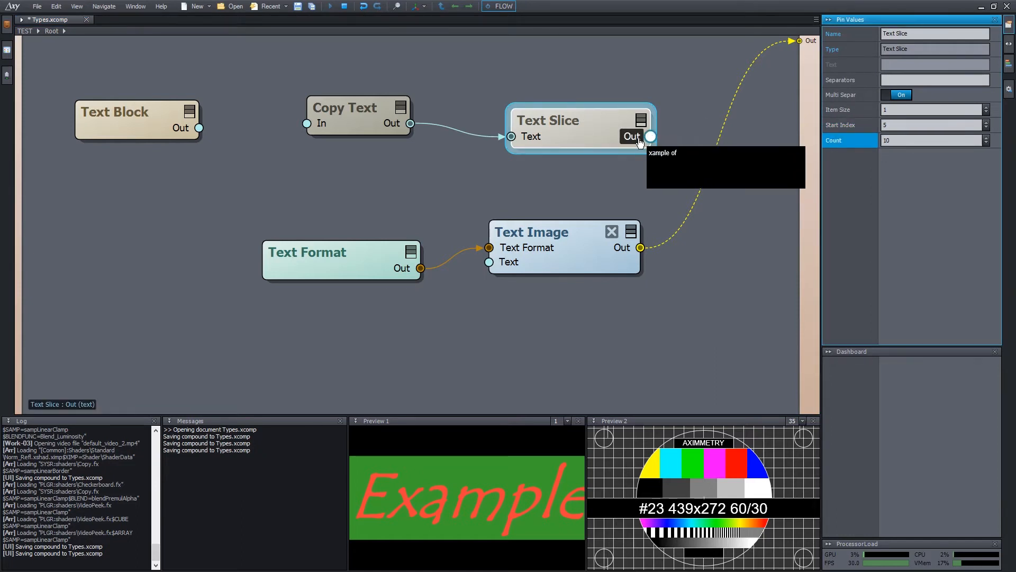
{"action": "left_click", "coordinate": [946, 80]}
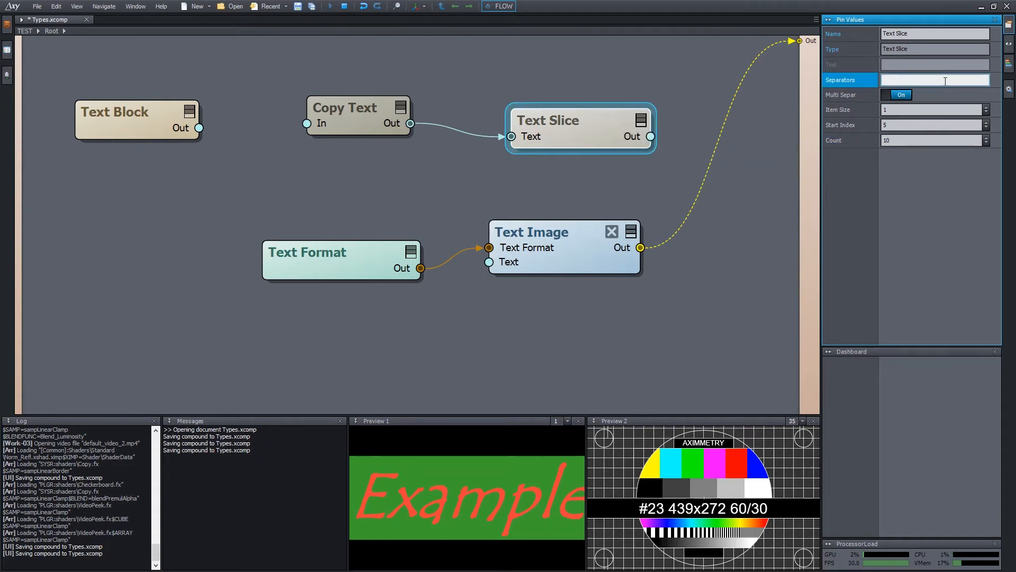
{"action": "type", "text": ","}
{"action": "key", "text": "Return"}
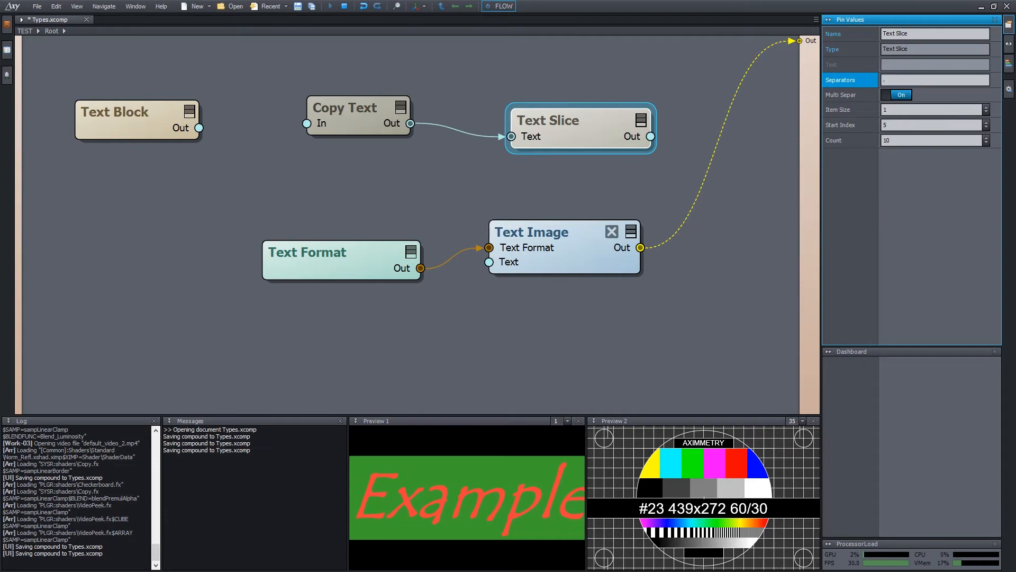
{"action": "left_click", "coordinate": [906, 125]}
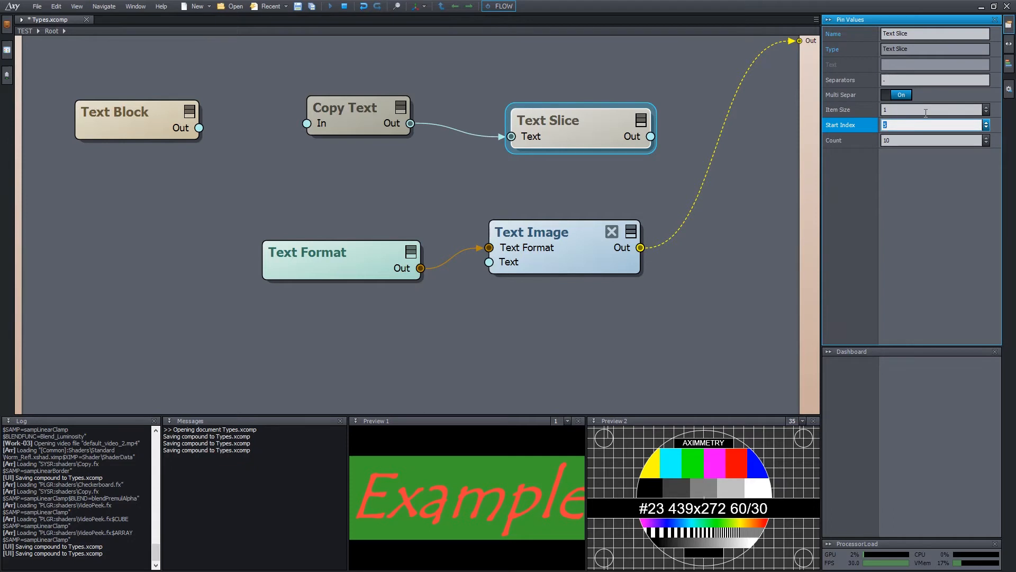
{"action": "type", "text": "2"}
{"action": "key", "text": "Tab"}
{"action": "type", "text": "1"}
{"action": "key", "text": "Return"}
{"action": "mouse_move", "coordinate": [647, 144]}
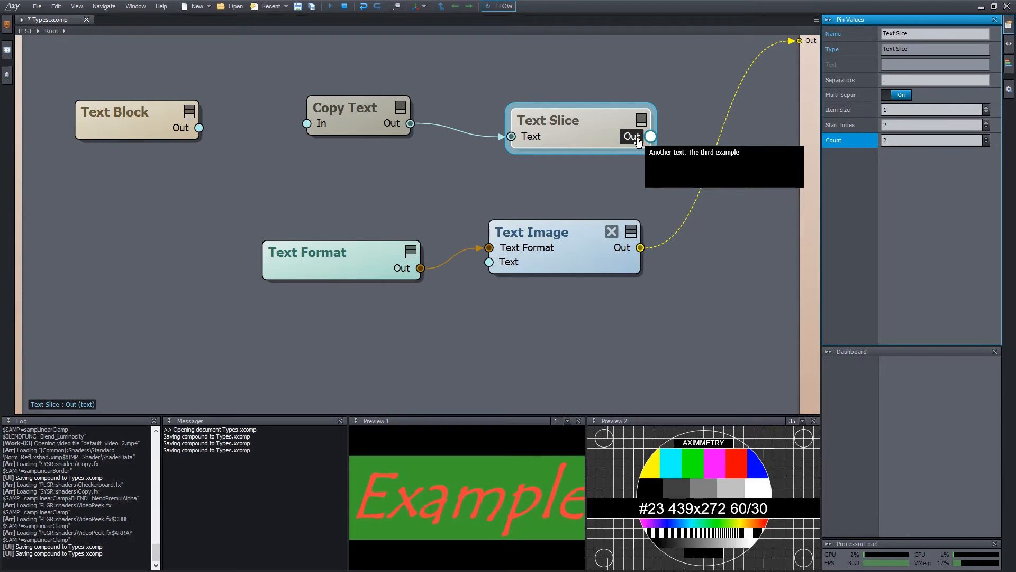
Add a Text Trim node fed by Text Slice's output, then delete it again.
{"action": "type", "text": "text tr"}
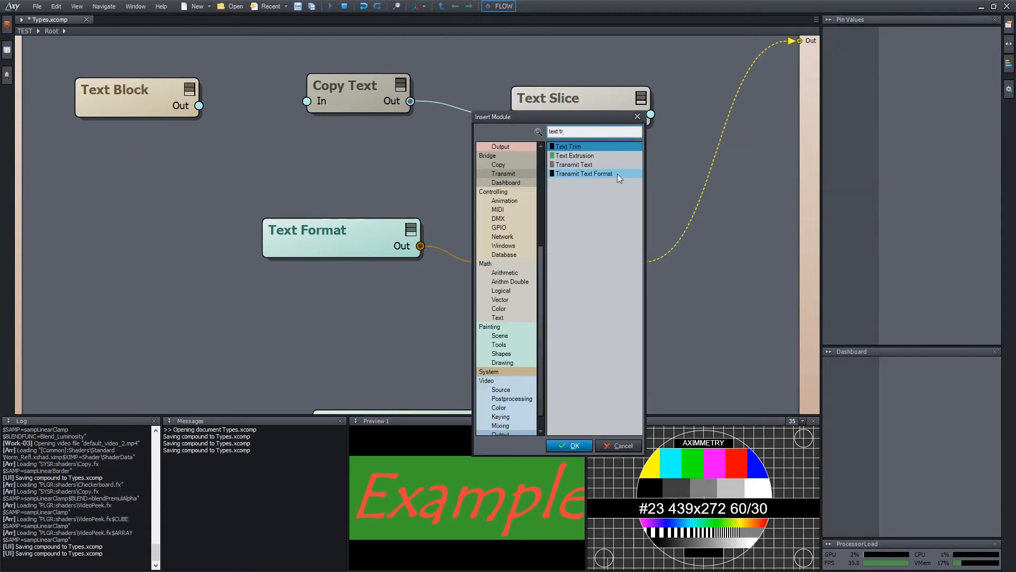
{"action": "key", "text": "Return"}
{"action": "left_click_drag", "start_coordinate": [658, 185], "coordinate": [594, 155]}
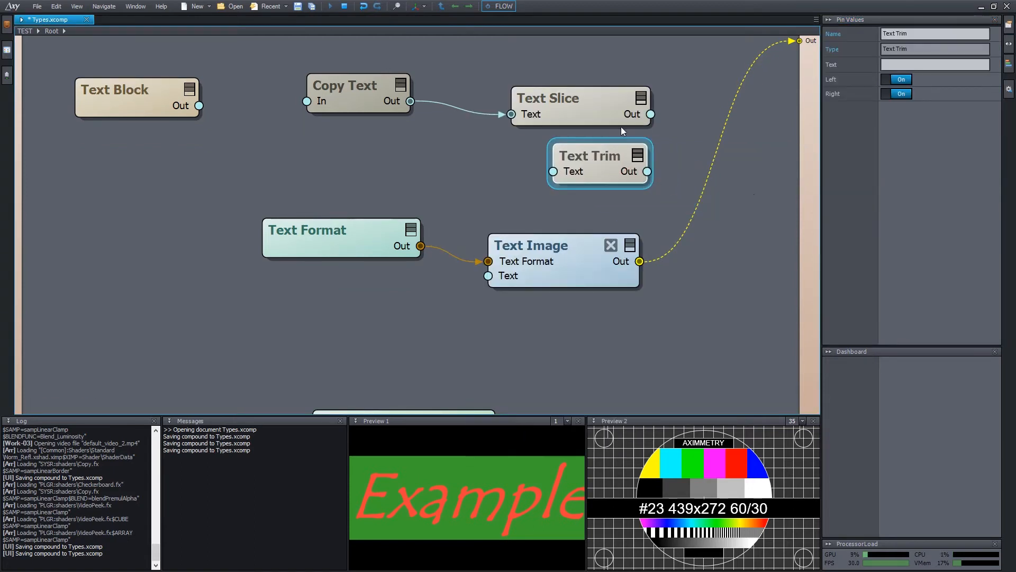
{"action": "left_click_drag", "start_coordinate": [651, 114], "coordinate": [571, 172]}
{"action": "mouse_move", "coordinate": [646, 179]}
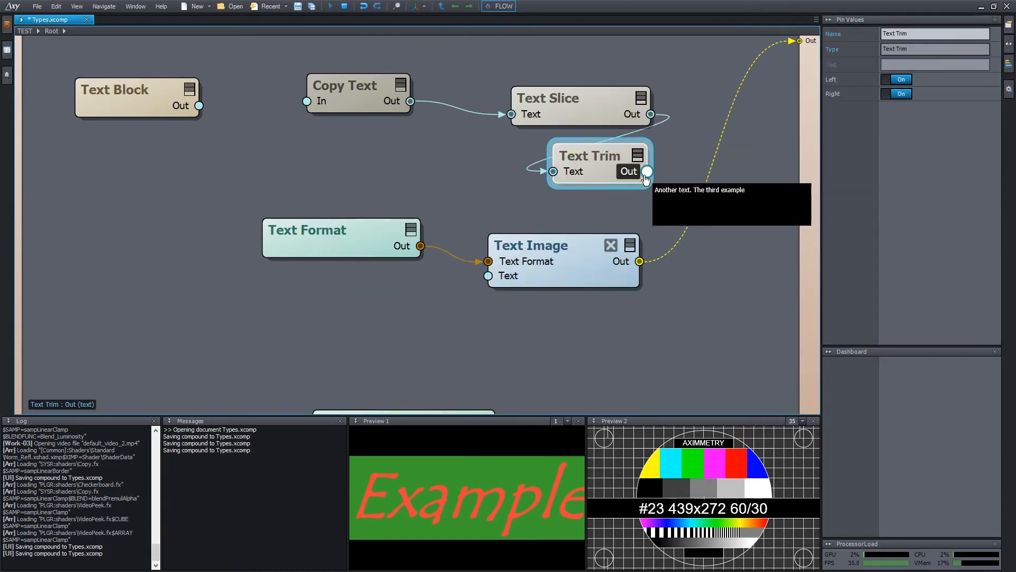
{"action": "key", "text": "Delete"}
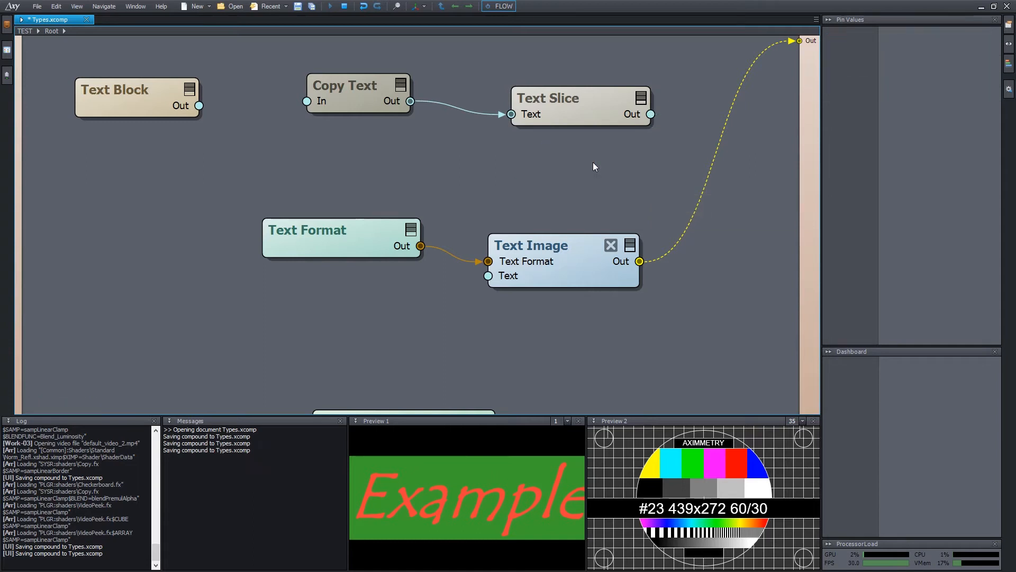
Set Text Slice's separators to '.,;' with Multi Separ switched off and back on.
{"action": "left_click", "coordinate": [602, 107]}
{"action": "left_click", "coordinate": [897, 80]}
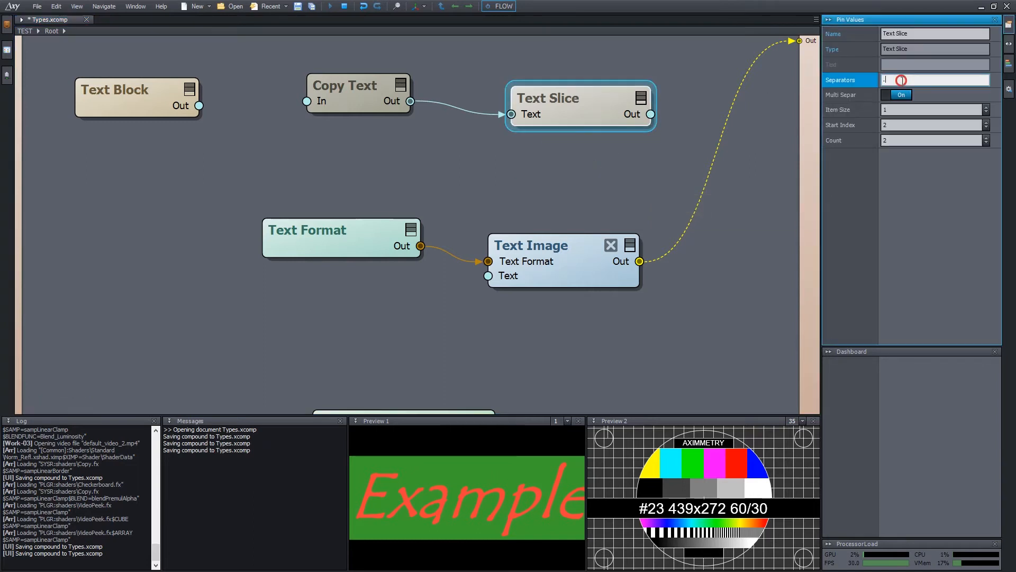
{"action": "left_click", "coordinate": [900, 94]}
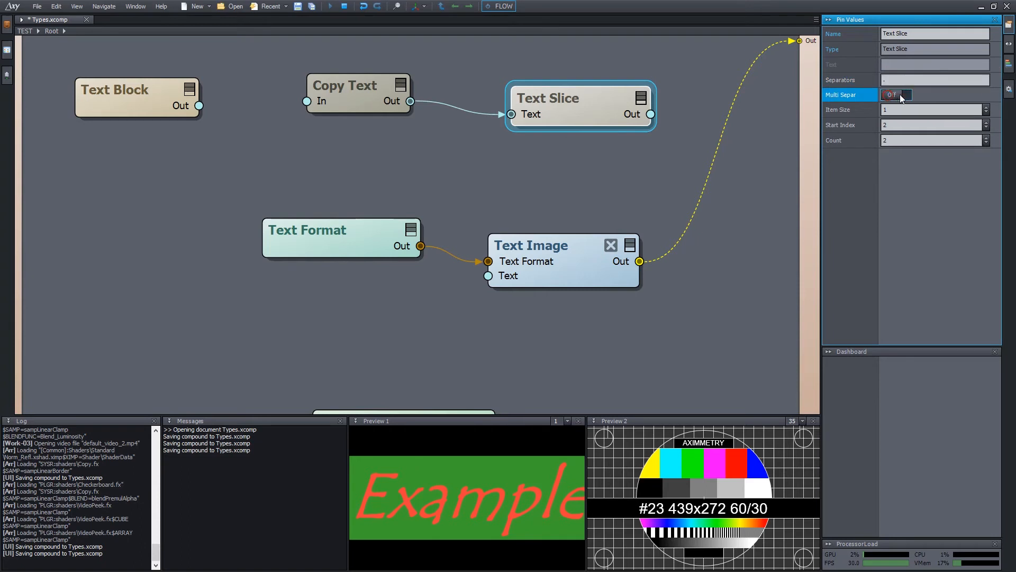
{"action": "left_click", "coordinate": [947, 80]}
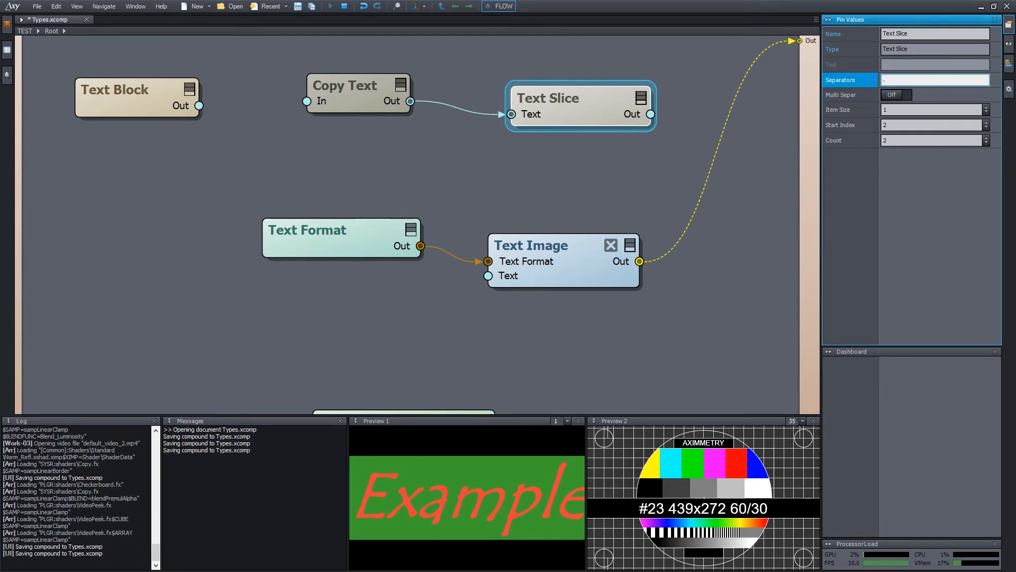
{"action": "key", "text": "Return"}
{"action": "mouse_move", "coordinate": [647, 115]}
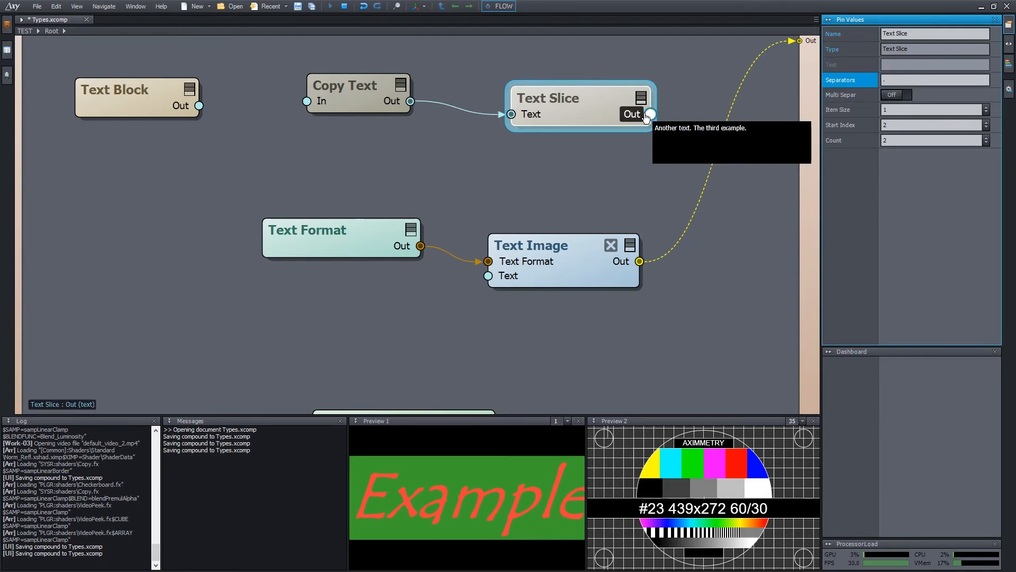
{"action": "left_click", "coordinate": [893, 96]}
{"action": "left_click", "coordinate": [912, 80]}
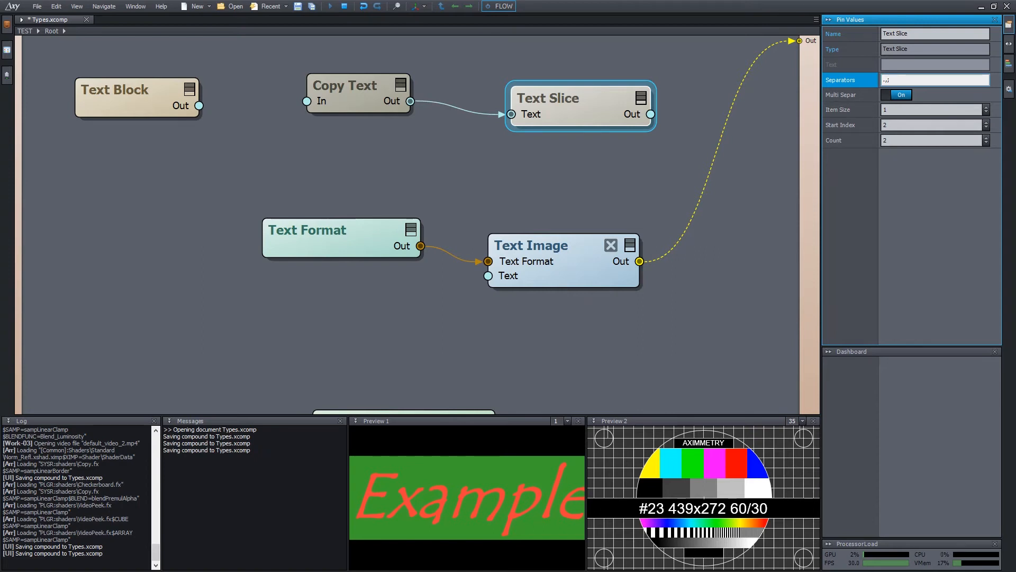
{"action": "left_click", "coordinate": [623, 351]}
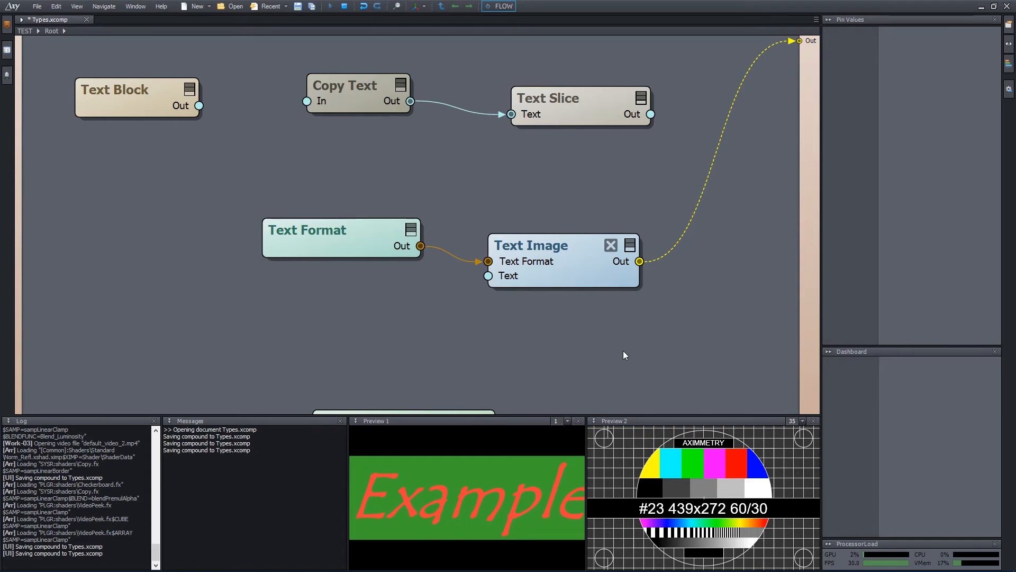
Insert a Vector To Text node with its vector set to 34.36, 67.2, 89.65.
{"action": "key", "text": "ctrl+i"}
{"action": "type", "text": "vecto tex"}
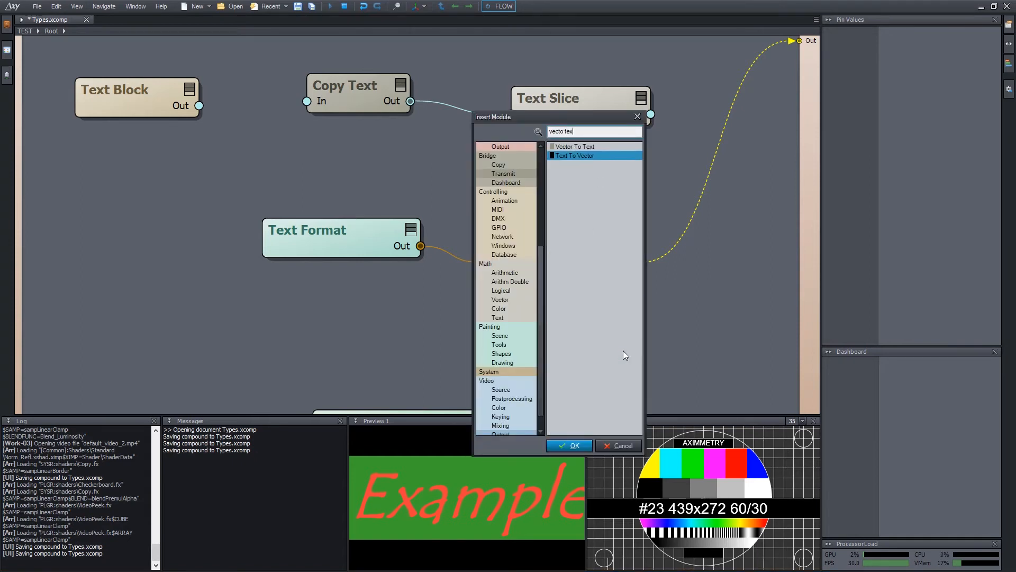
{"action": "key", "text": "Up"}
{"action": "key", "text": "Return"}
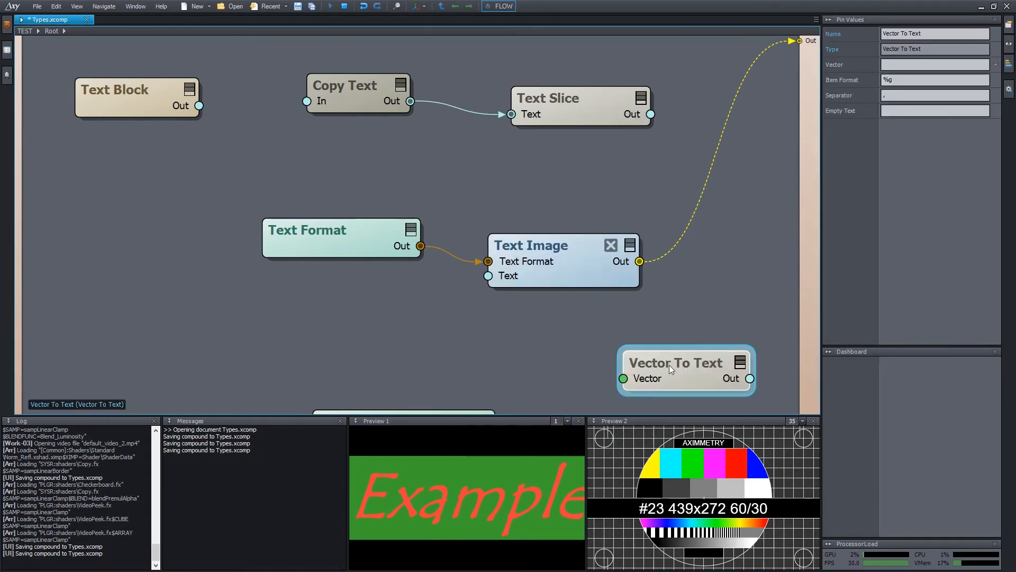
{"action": "left_click_drag", "start_coordinate": [670, 365], "coordinate": [461, 192]}
{"action": "left_click", "coordinate": [935, 65]}
{"action": "type", "text": "3"}
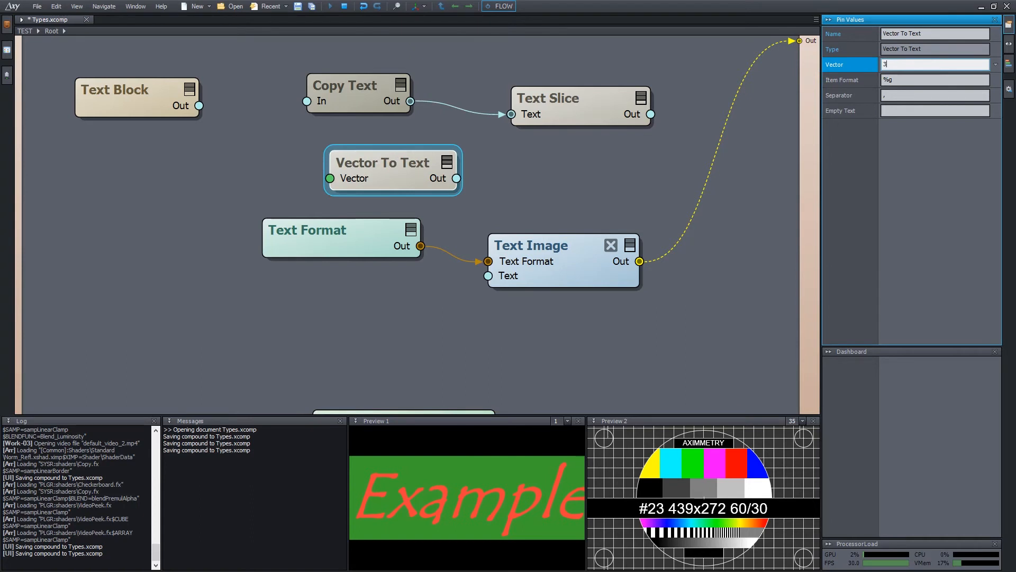
{"action": "type", "text": "4.36, 67.2, 89.65"}
{"action": "key", "text": "Return"}
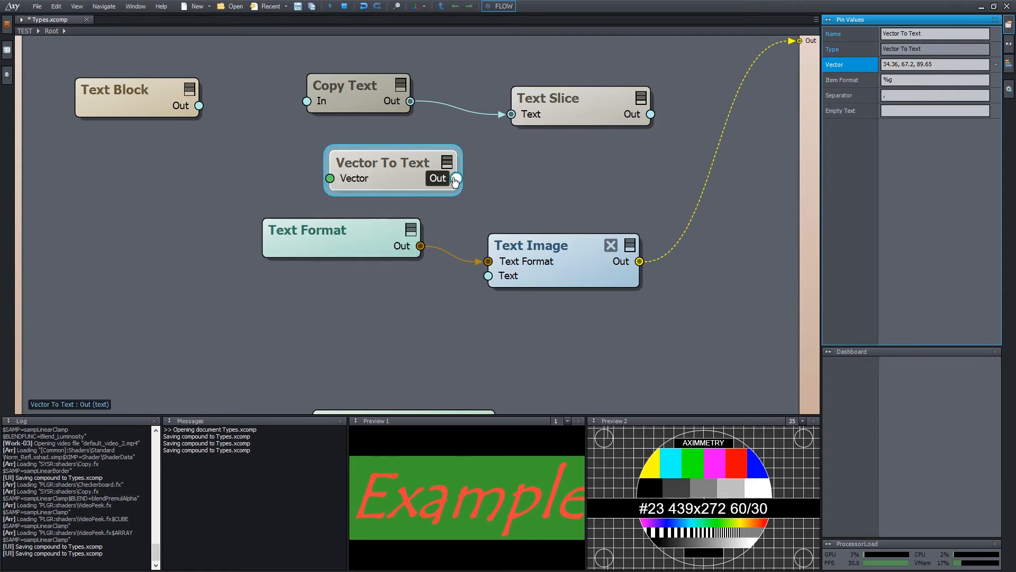
{"action": "mouse_move", "coordinate": [442, 183]}
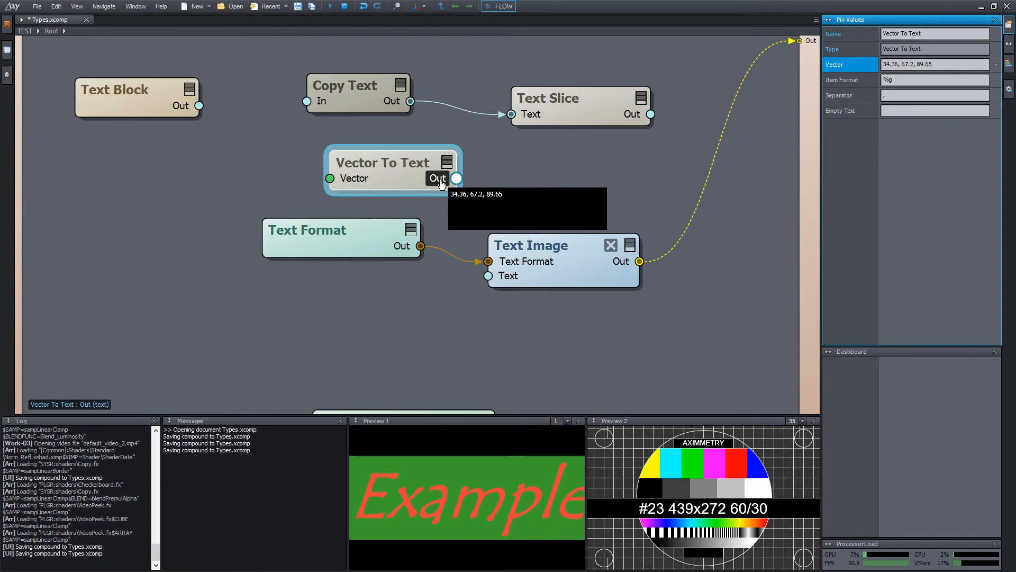
Give Vector To Text a ' + ' separator and %.04f item format.
{"action": "left_click", "coordinate": [893, 95]}
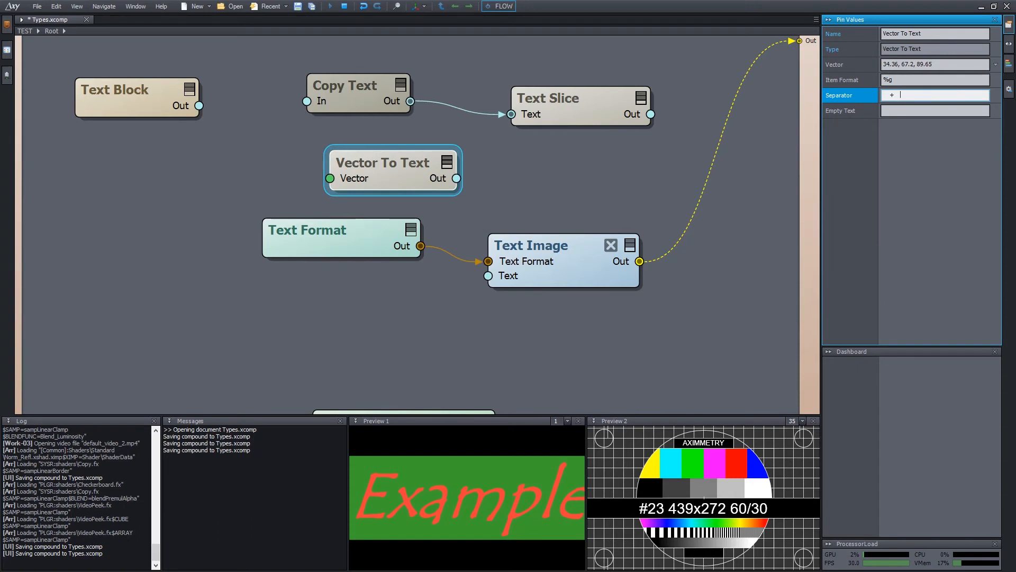
{"action": "type", "text": "+"}
{"action": "key", "text": "Return"}
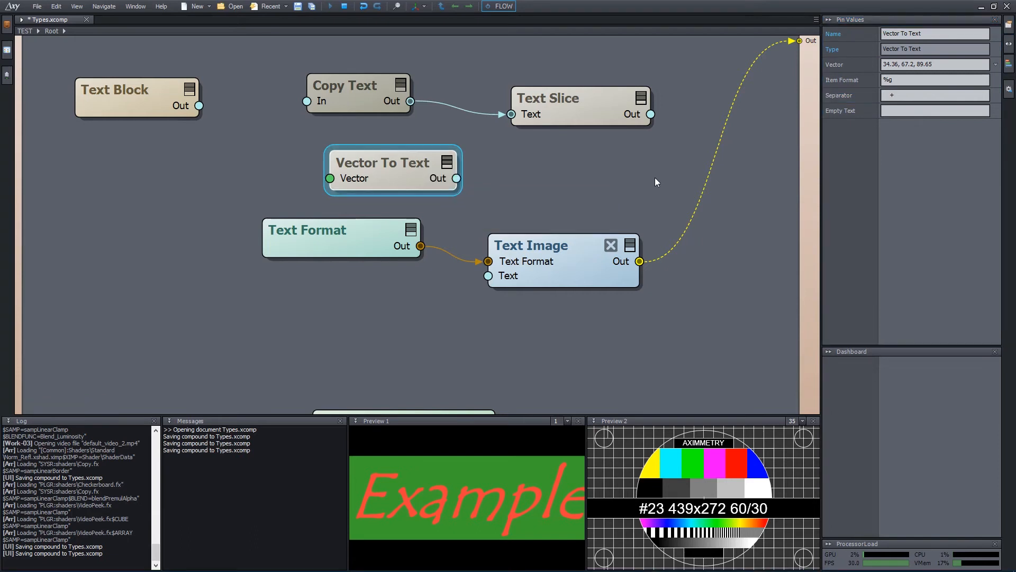
{"action": "left_click", "coordinate": [922, 80]}
{"action": "key", "text": "BackSpace"}
{"action": "type", "text": "."}
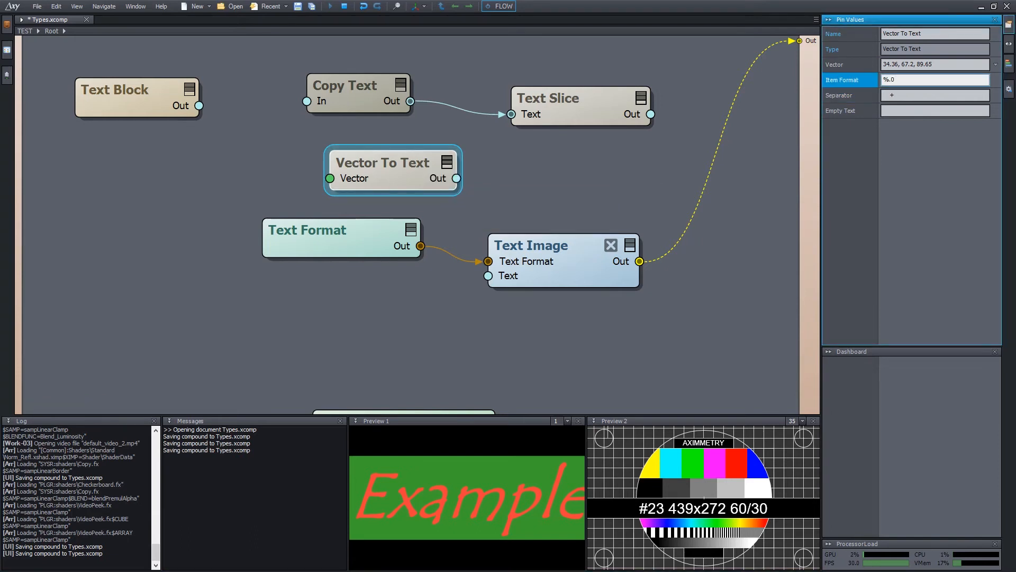
{"action": "type", "text": "04f"}
{"action": "key", "text": "Return"}
{"action": "mouse_move", "coordinate": [448, 182]}
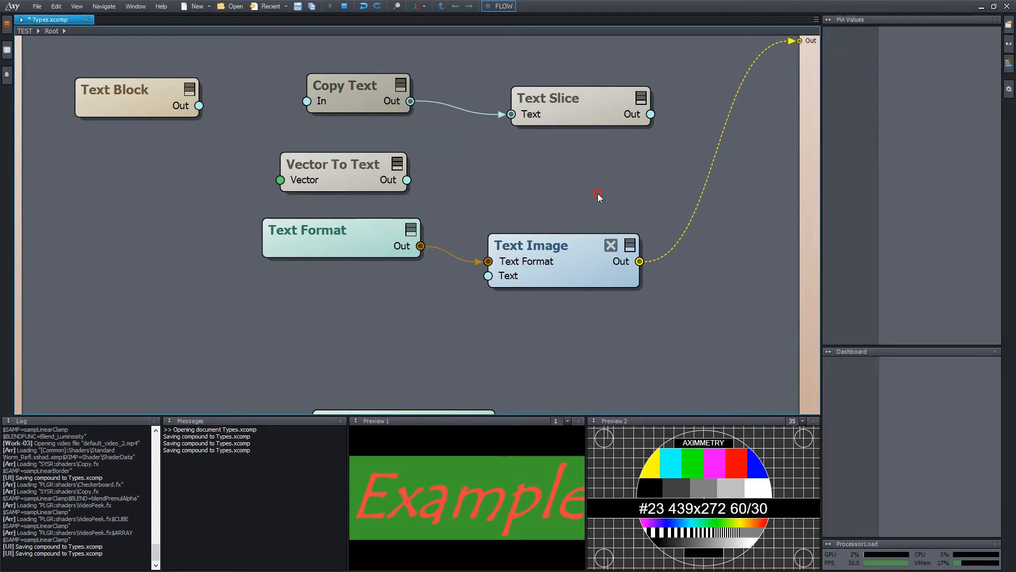
Insert a Text To Vector node fed by Vector To Text's output.
{"action": "double_click", "coordinate": [598, 197]}
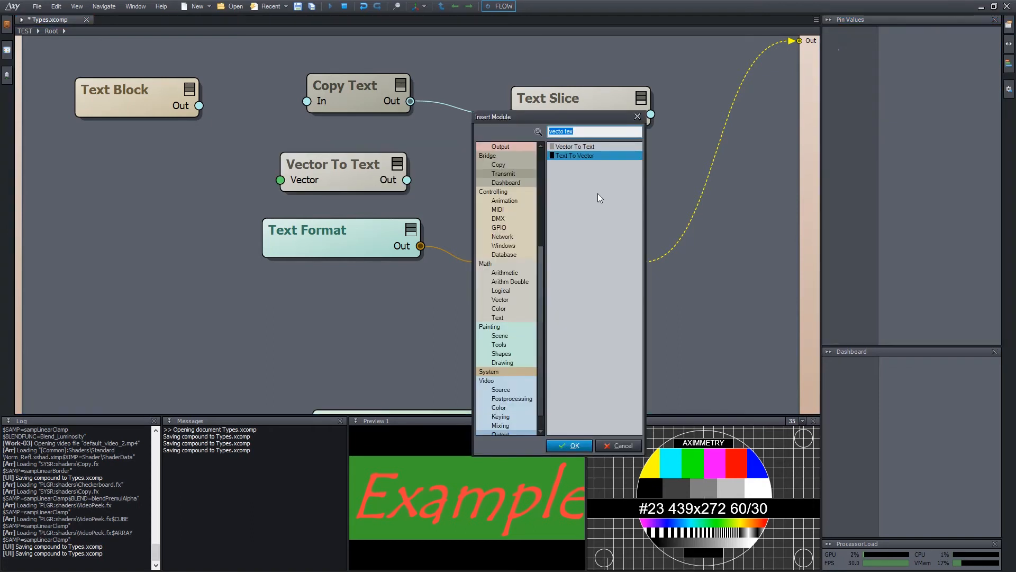
{"action": "key", "text": "Up"}
{"action": "key", "text": "Down"}
{"action": "key", "text": "Return"}
{"action": "left_click_drag", "start_coordinate": [595, 179], "coordinate": [554, 159]}
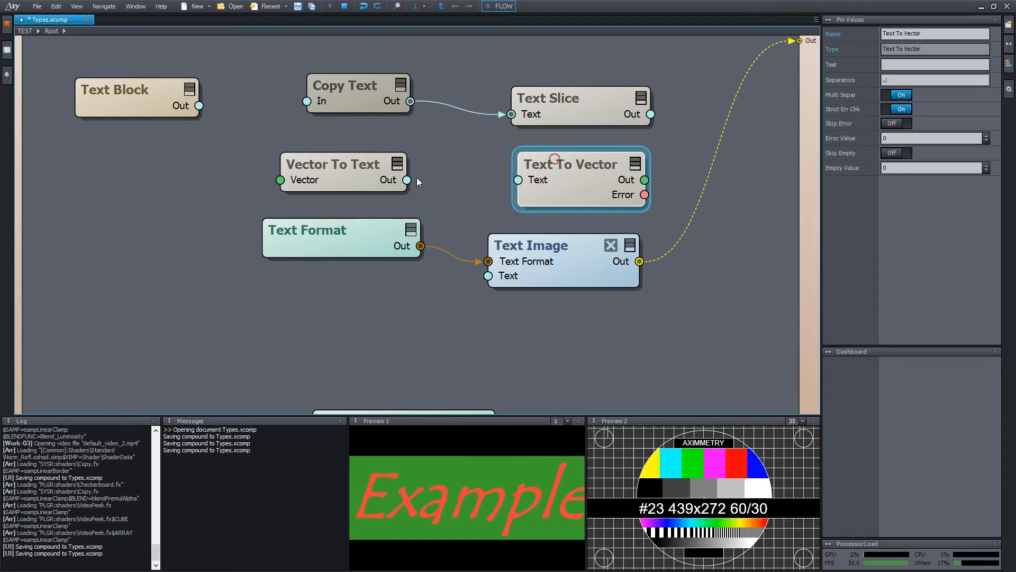
{"action": "left_click_drag", "start_coordinate": [407, 180], "coordinate": [545, 180]}
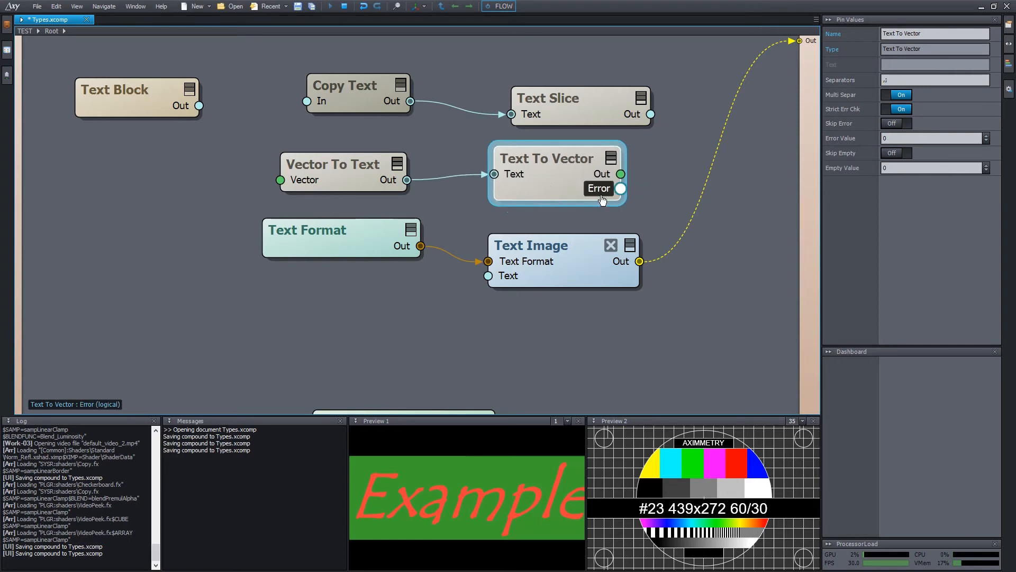
{"action": "mouse_move", "coordinate": [604, 199]}
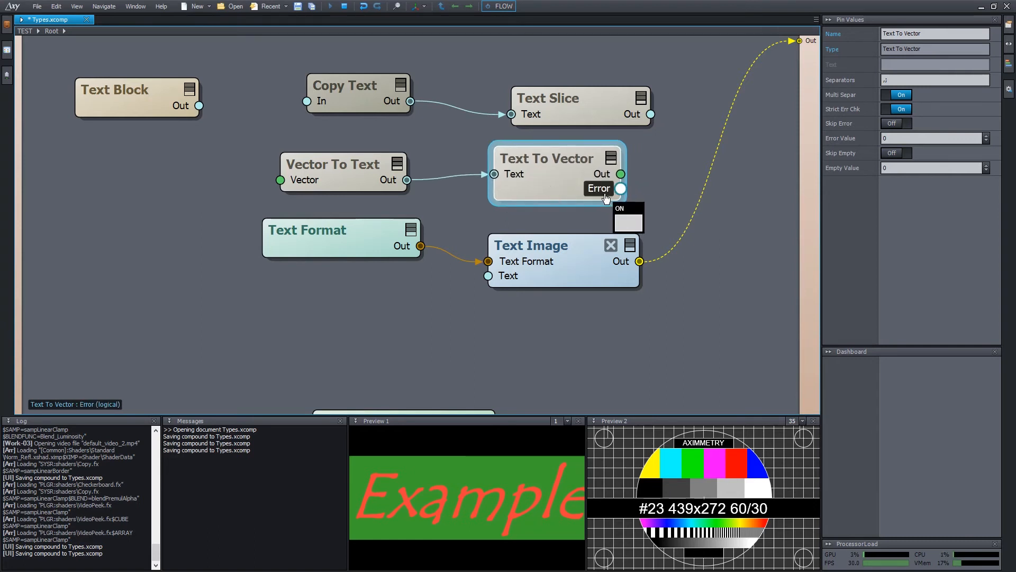
{"action": "mouse_move", "coordinate": [612, 177]}
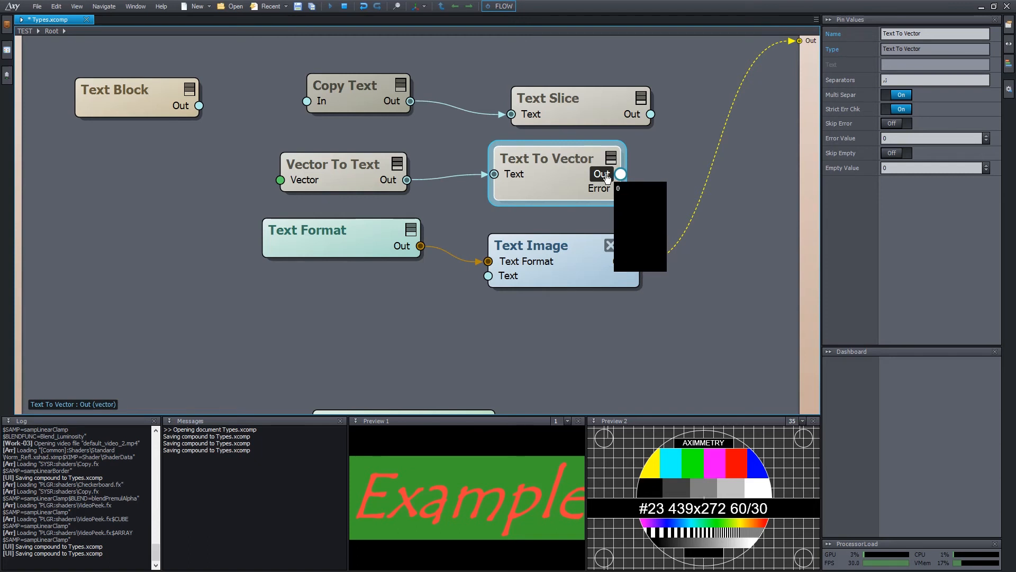
Set Text To Vector's separator to '+' with Multi Separ off, then save the graph.
{"action": "left_click", "coordinate": [354, 163]}
{"action": "left_click", "coordinate": [548, 158]}
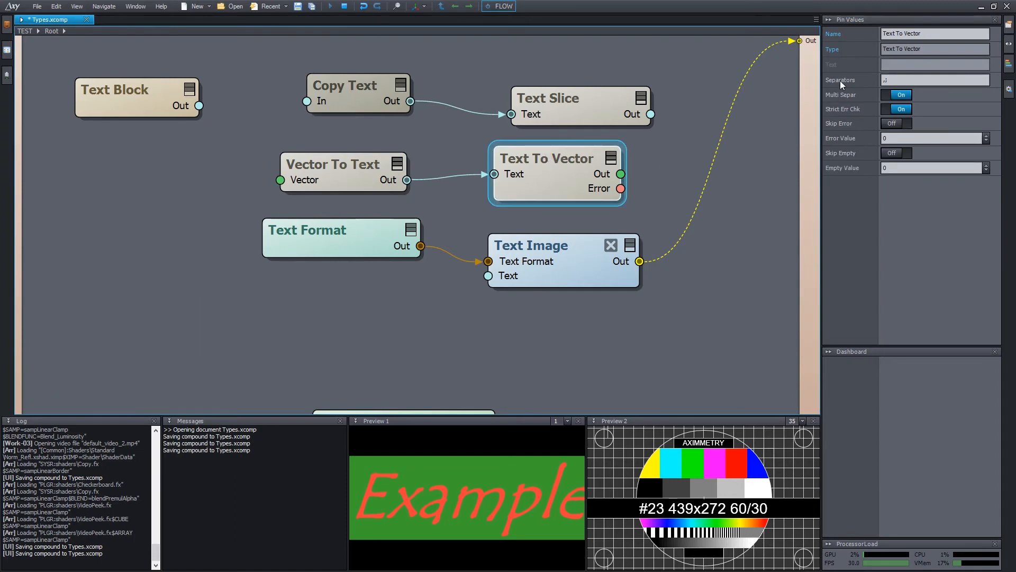
{"action": "left_click", "coordinate": [840, 80]}
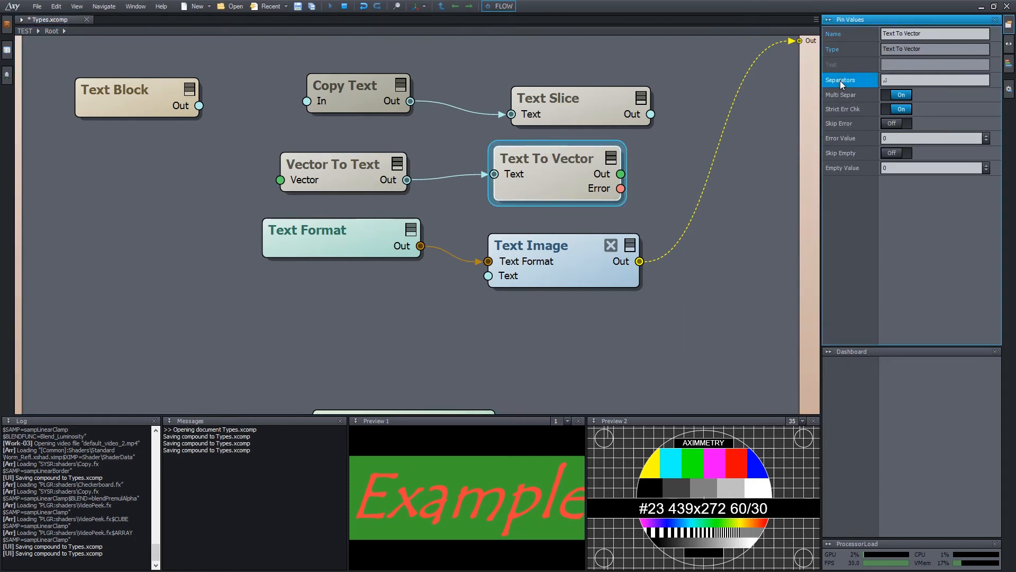
{"action": "left_click", "coordinate": [888, 95]}
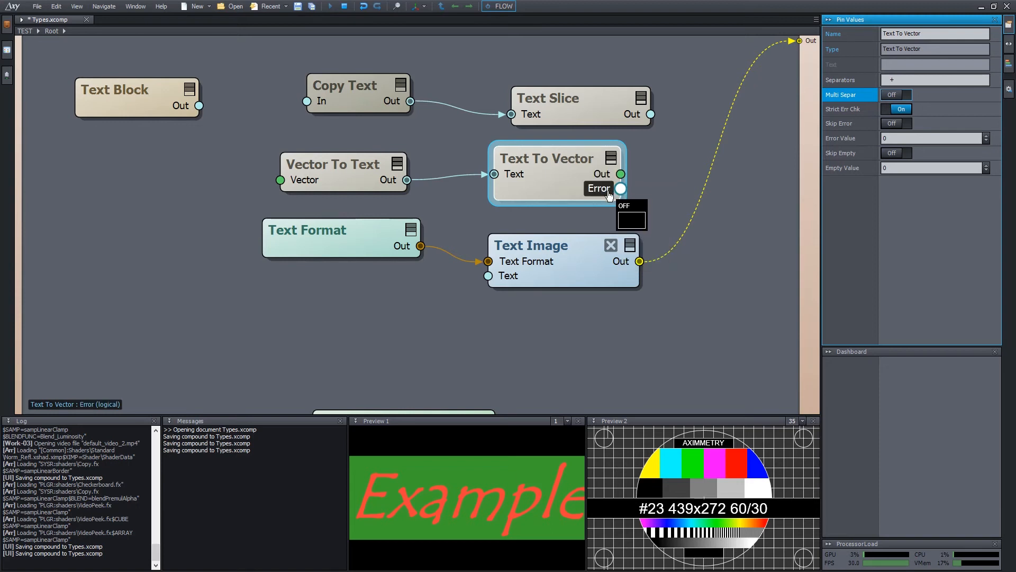
{"action": "left_click", "coordinate": [563, 249]}
{"action": "key", "text": "ctrl+s"}
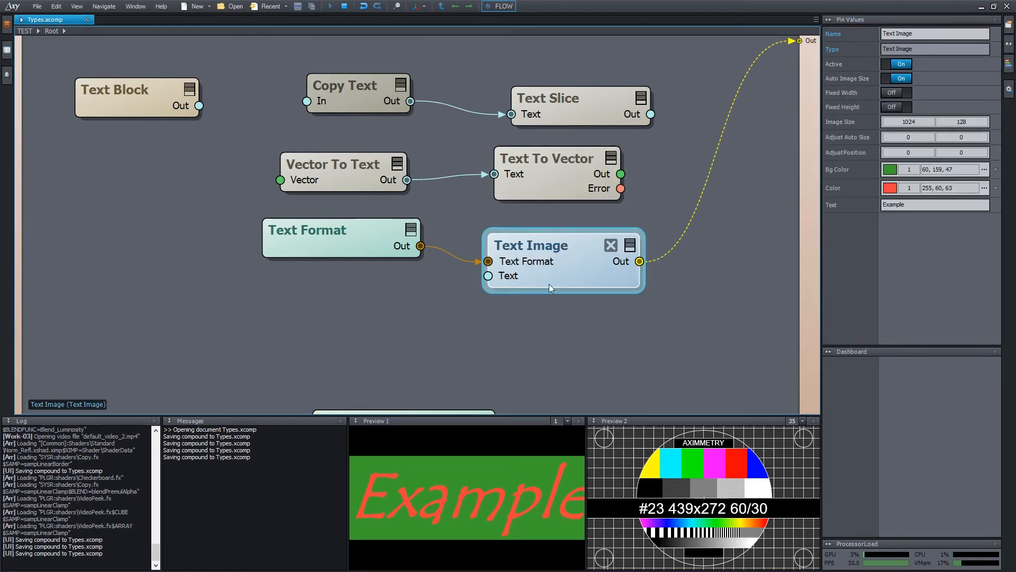
Reposition the Text Block node, save the Types compound, and open Text Block in the Text Editor.
{"action": "left_click", "coordinate": [937, 205]}
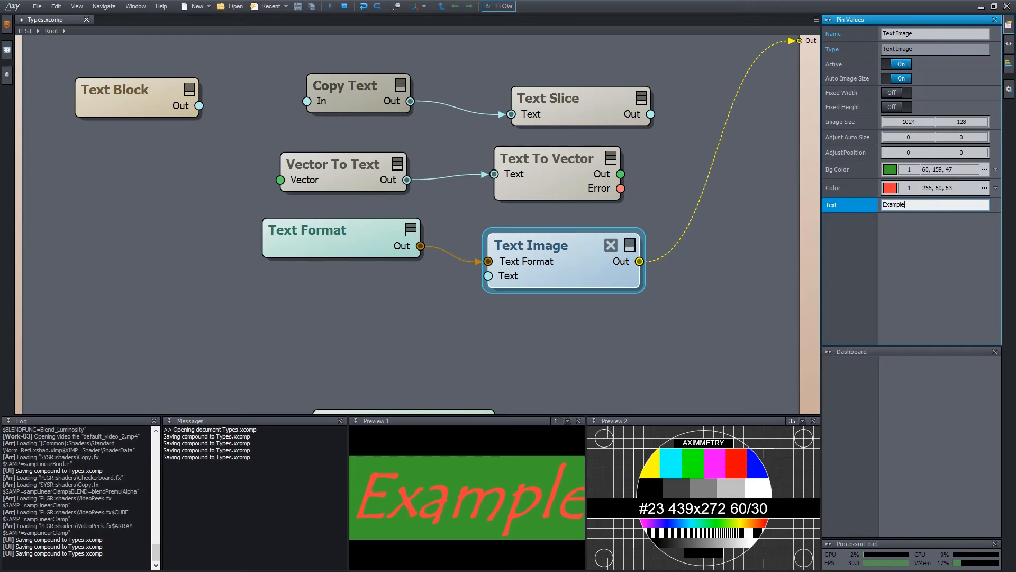
{"action": "left_click_drag", "start_coordinate": [131, 98], "coordinate": [137, 109]}
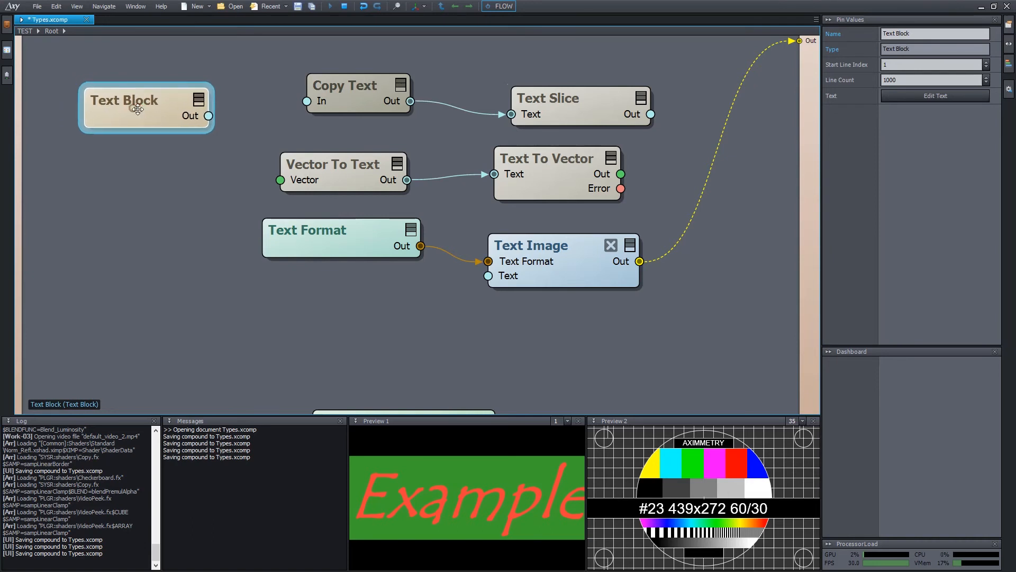
{"action": "left_click", "coordinate": [198, 99]}
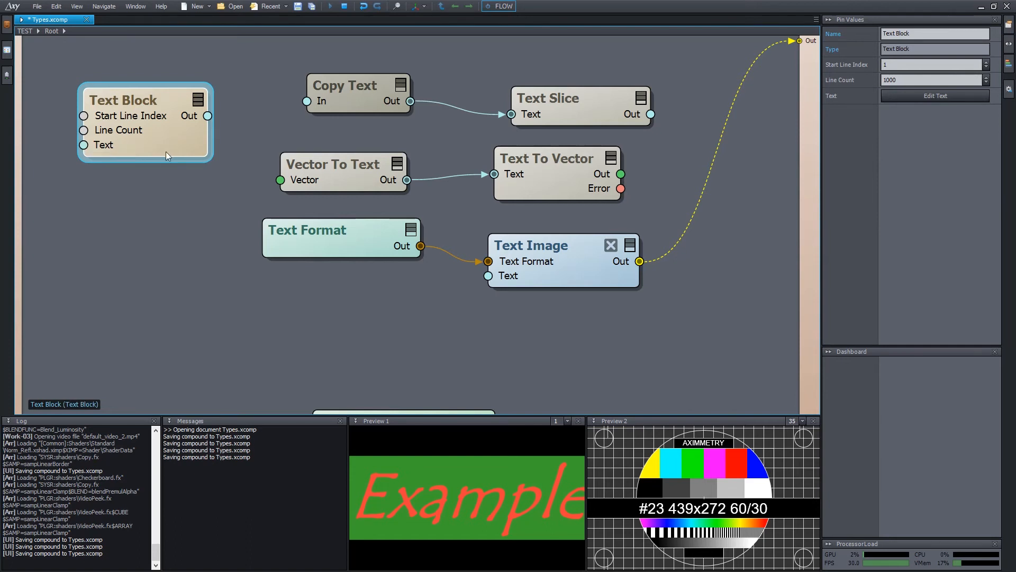
{"action": "left_click_drag", "start_coordinate": [174, 150], "coordinate": [176, 150]}
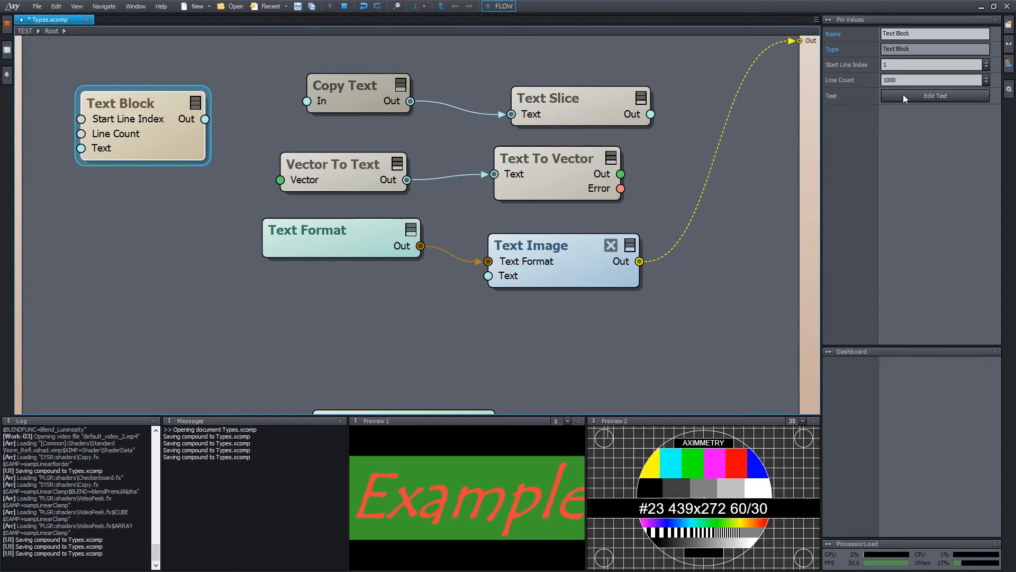
{"action": "key", "text": "ctrl+s"}
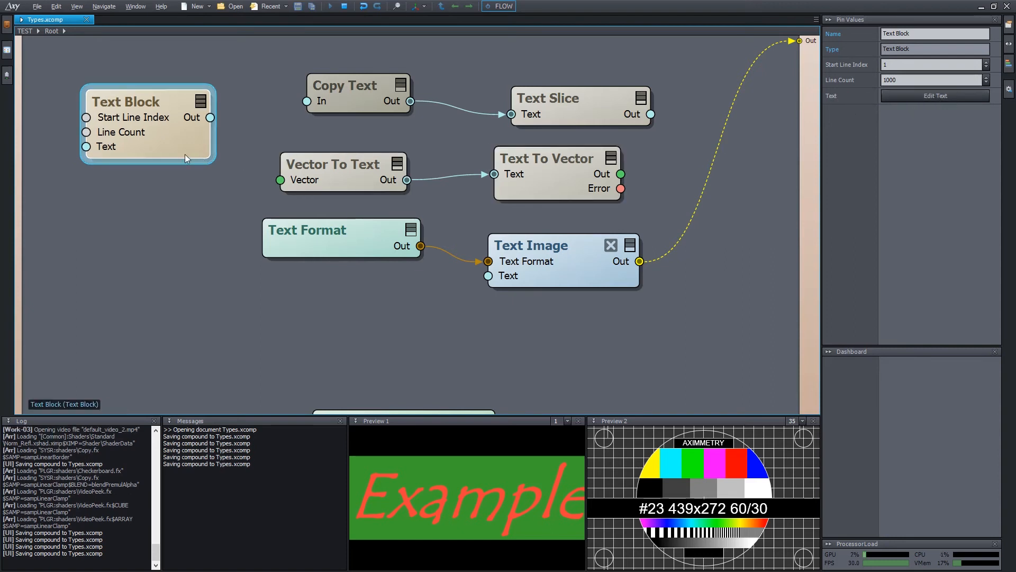
{"action": "left_click", "coordinate": [162, 147]}
{"action": "double_click", "coordinate": [168, 145]}
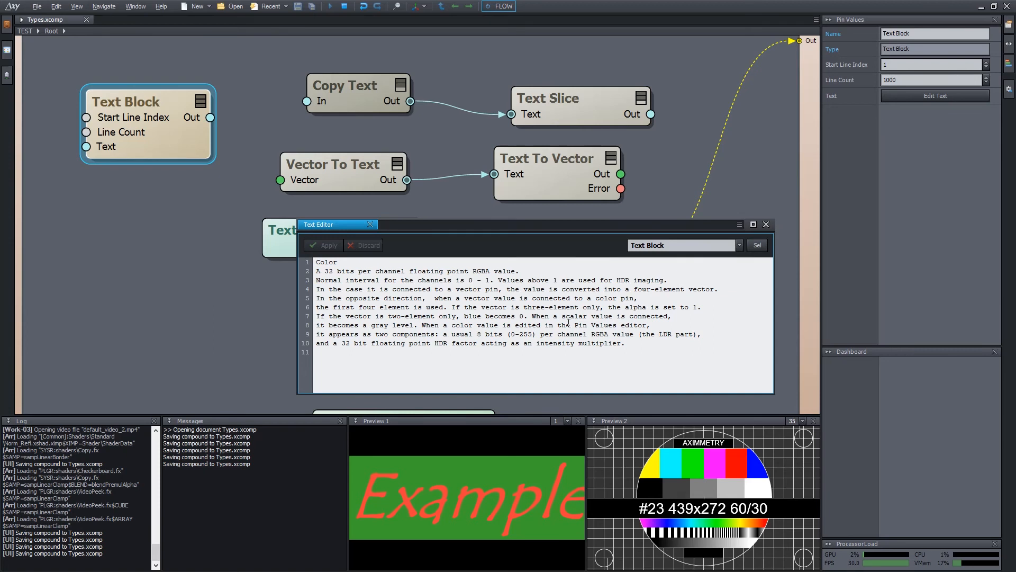
Keep Text Block as the editor target and wire its output into Text Image's Text input.
{"action": "left_click", "coordinate": [682, 245]}
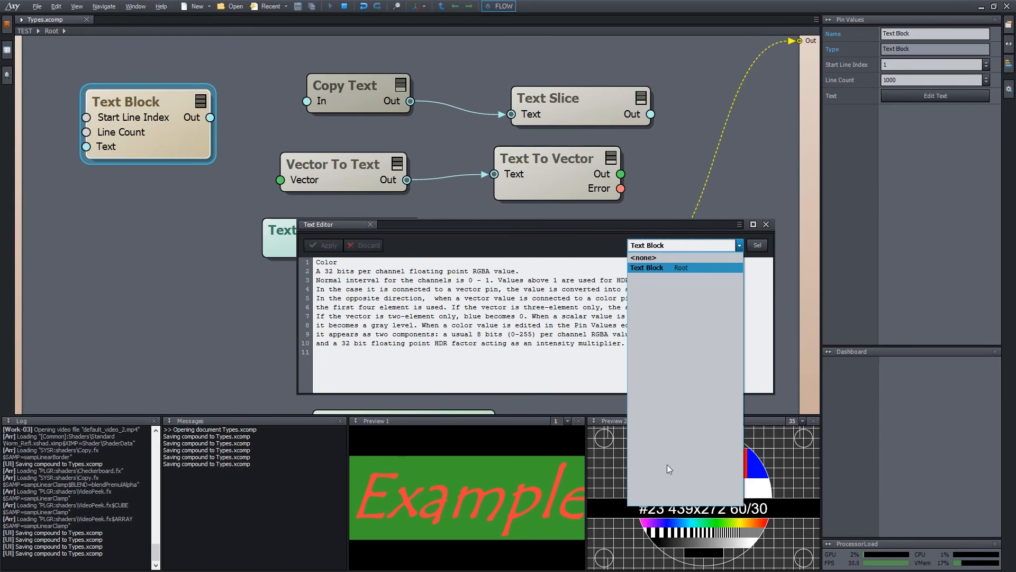
{"action": "left_click", "coordinate": [655, 271]}
{"action": "left_click_drag", "start_coordinate": [568, 226], "coordinate": [281, 285]}
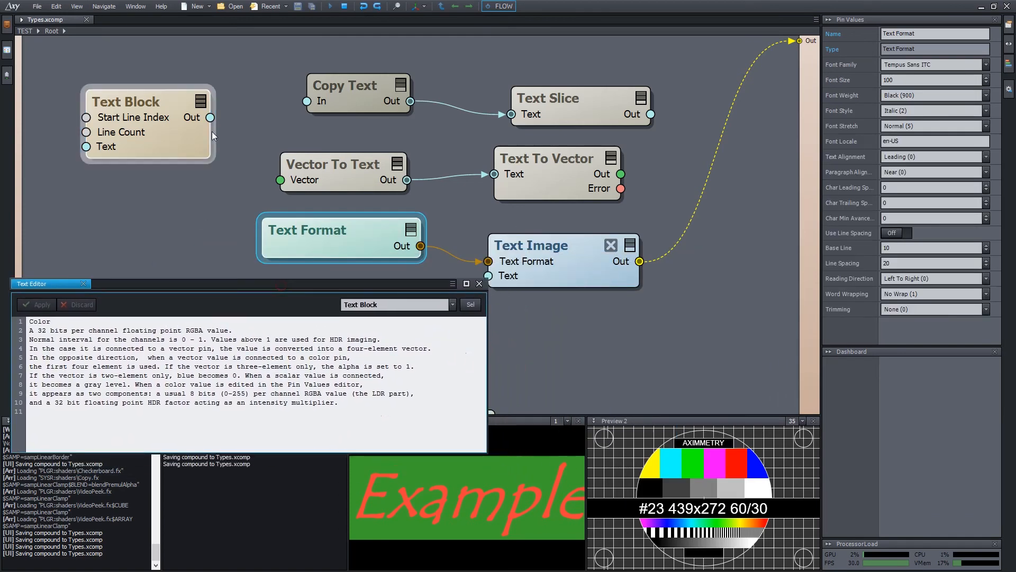
{"action": "left_click_drag", "start_coordinate": [210, 117], "coordinate": [488, 275]}
Make Text Image's background transparent by setting its colour alpha to 0.
{"action": "left_click", "coordinate": [986, 170]}
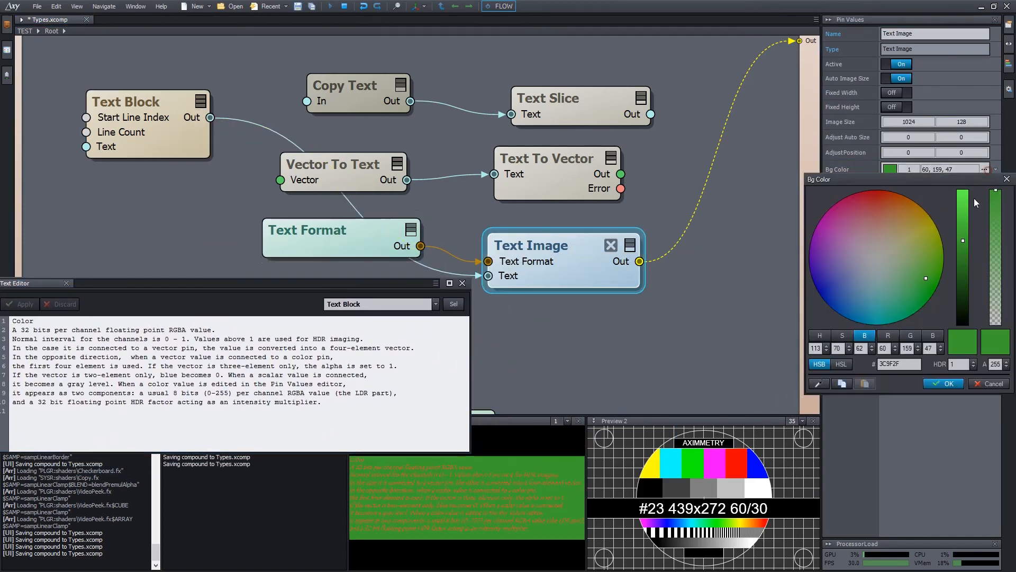
{"action": "left_click_drag", "start_coordinate": [996, 191], "coordinate": [995, 324]}
{"action": "left_click", "coordinate": [944, 383]}
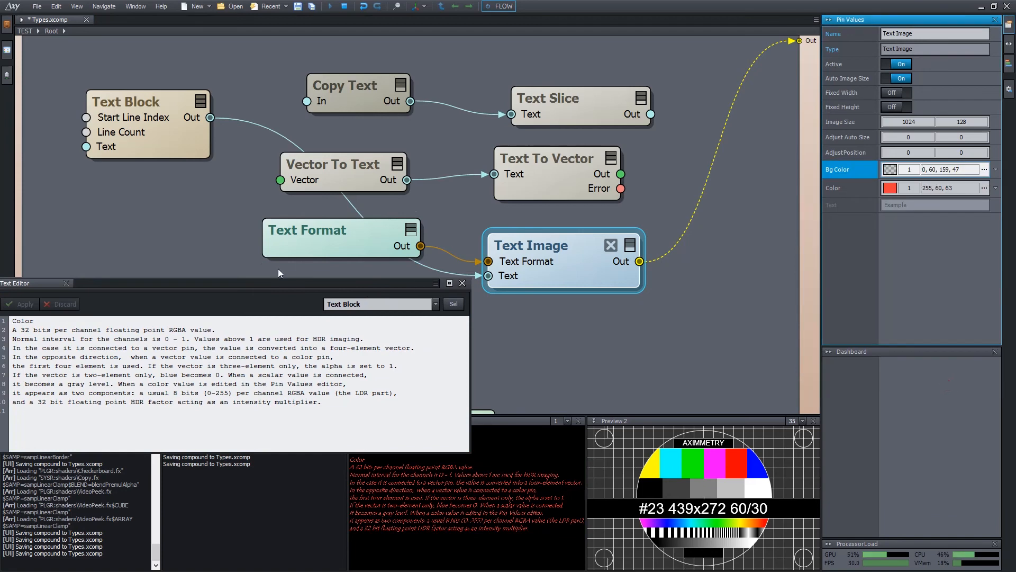
{"action": "left_click_drag", "start_coordinate": [277, 284], "coordinate": [301, 275]}
Insert two blank lines before 'In the opposite direction', apply, then remove them and reapply.
{"action": "key", "text": "Return"}
{"action": "key", "text": "Return"}
{"action": "key", "text": "Return"}
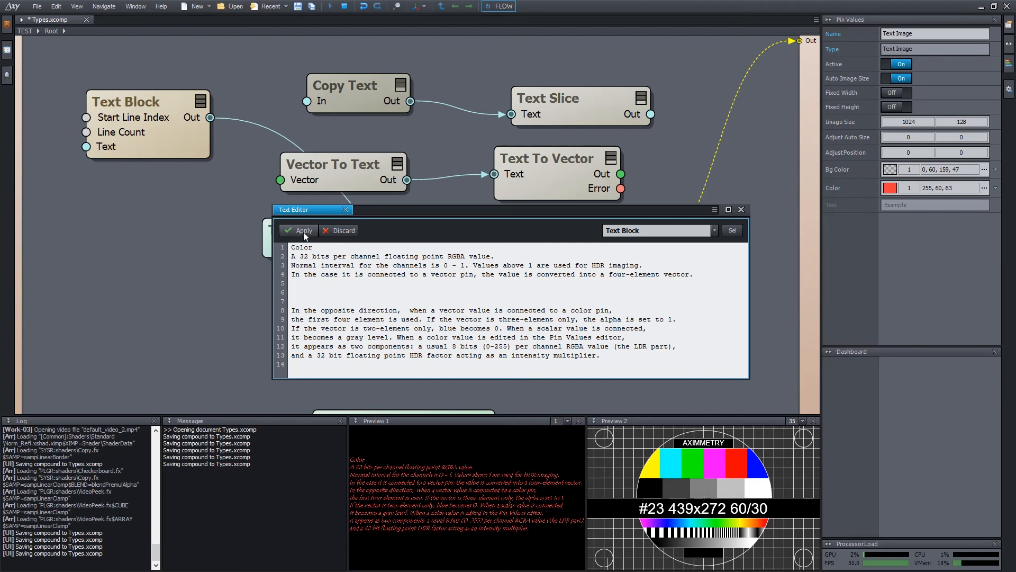
{"action": "left_click", "coordinate": [342, 231]}
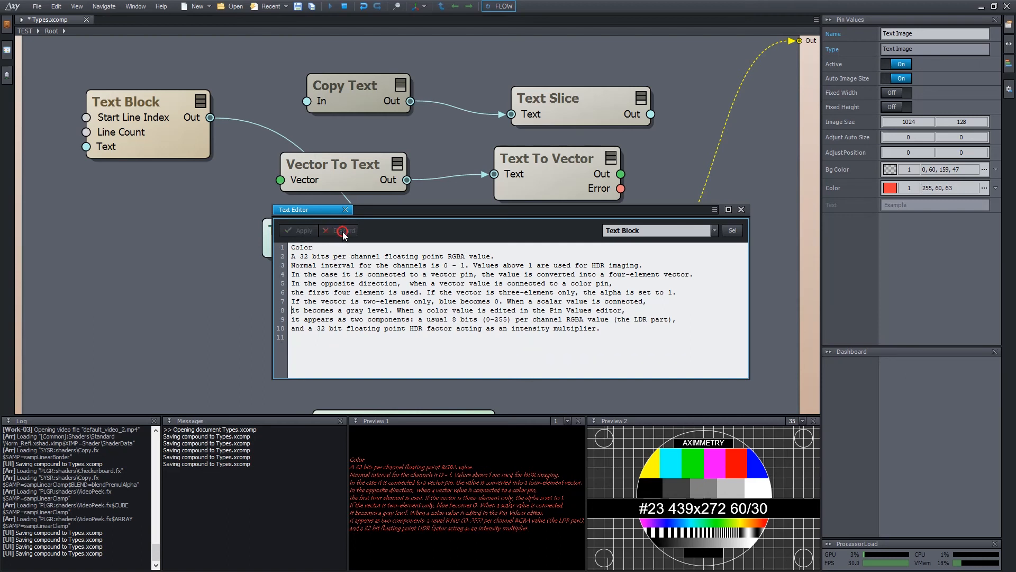
{"action": "left_click", "coordinate": [450, 284]}
{"action": "key", "text": "Return"}
{"action": "key", "text": "Return"}
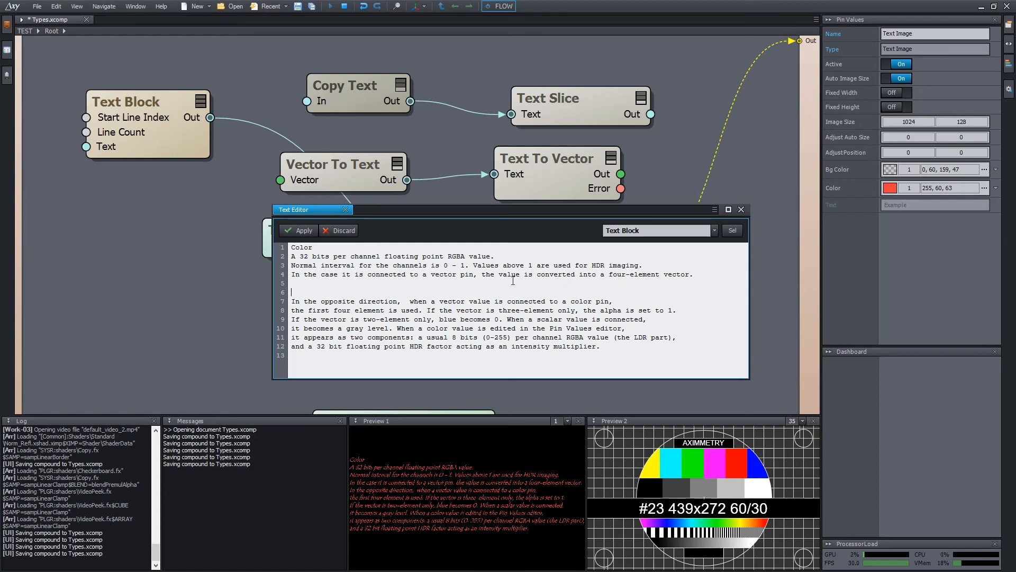
{"action": "key", "text": "Right"}
{"action": "key", "text": "ctrl+Return"}
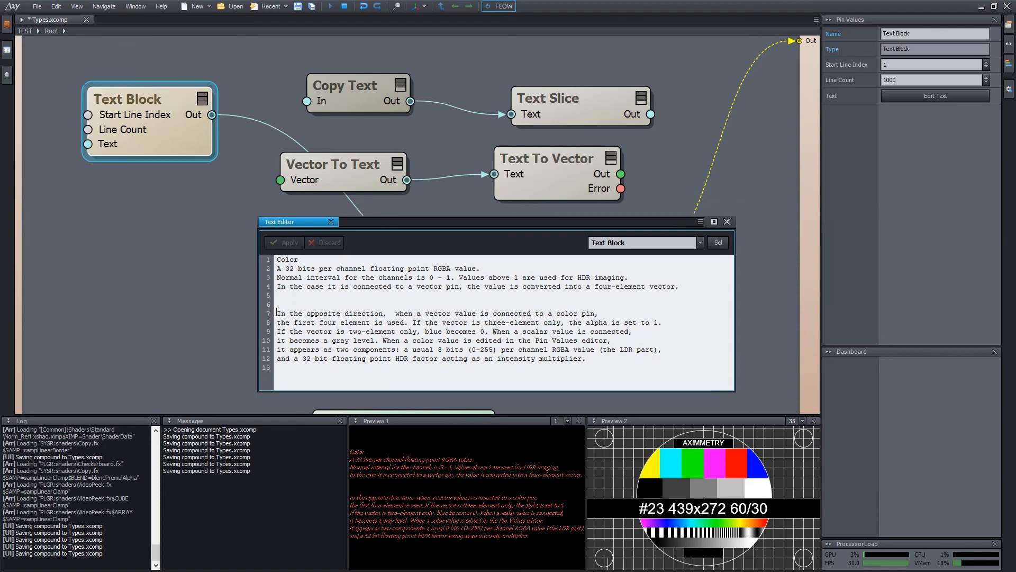
{"action": "key", "text": "BackSpace"}
{"action": "key", "text": "BackSpace"}
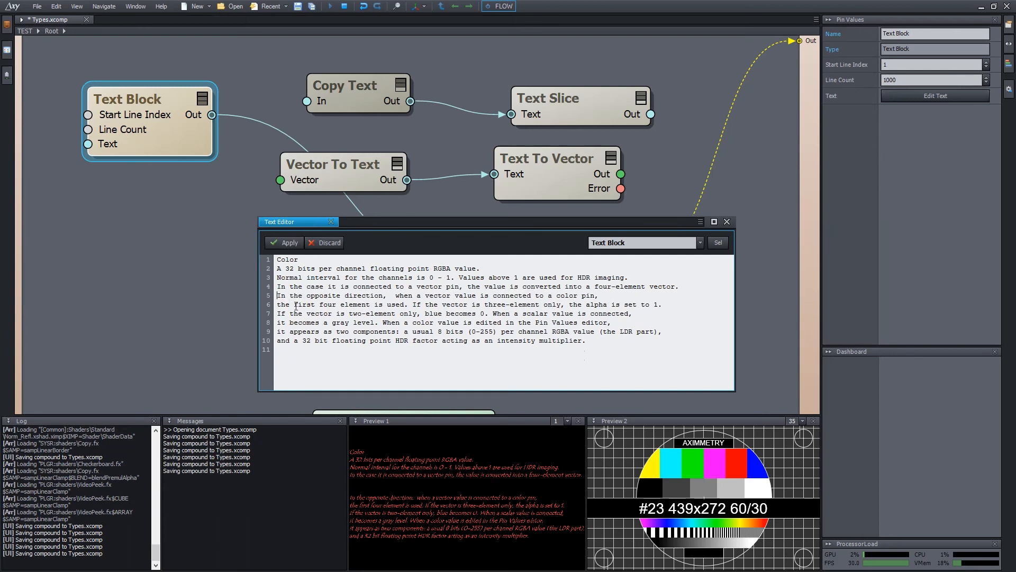
{"action": "key", "text": "ctrl+s"}
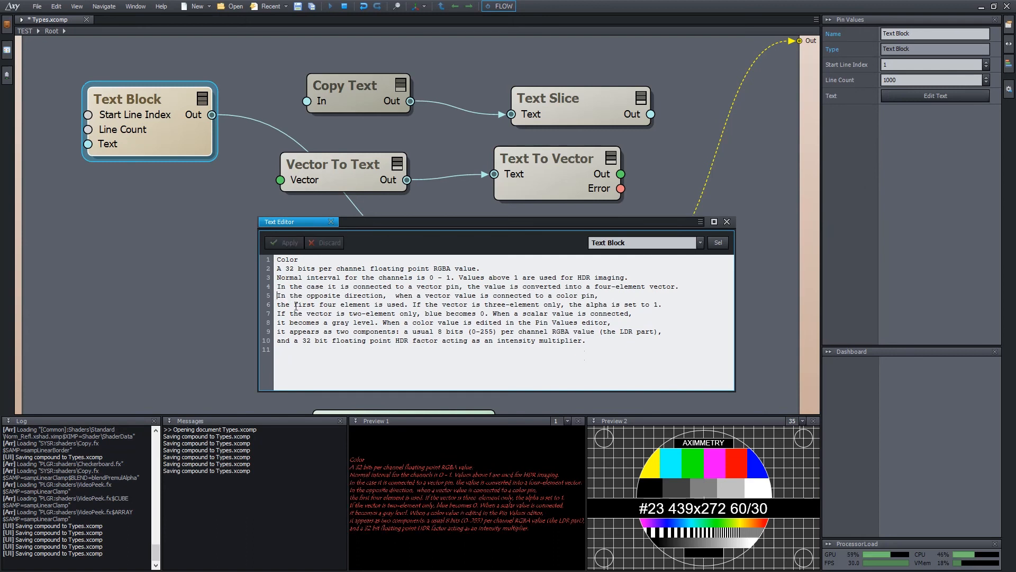
Set Text Block's Start Line Index to 4 and Line Count to 3, then close the editor.
{"action": "left_click", "coordinate": [911, 64]}
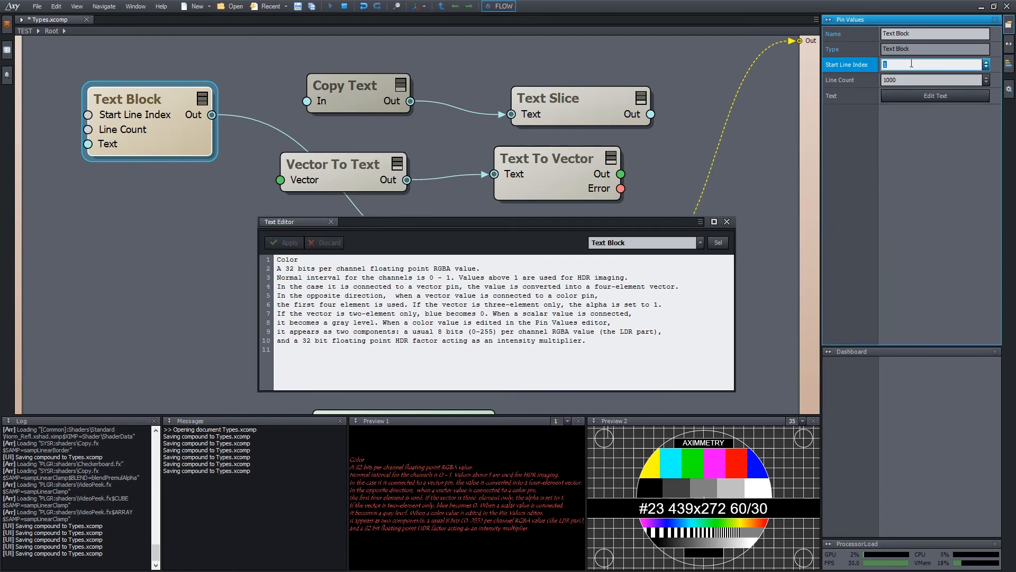
{"action": "type", "text": "4"}
{"action": "key", "text": "Tab"}
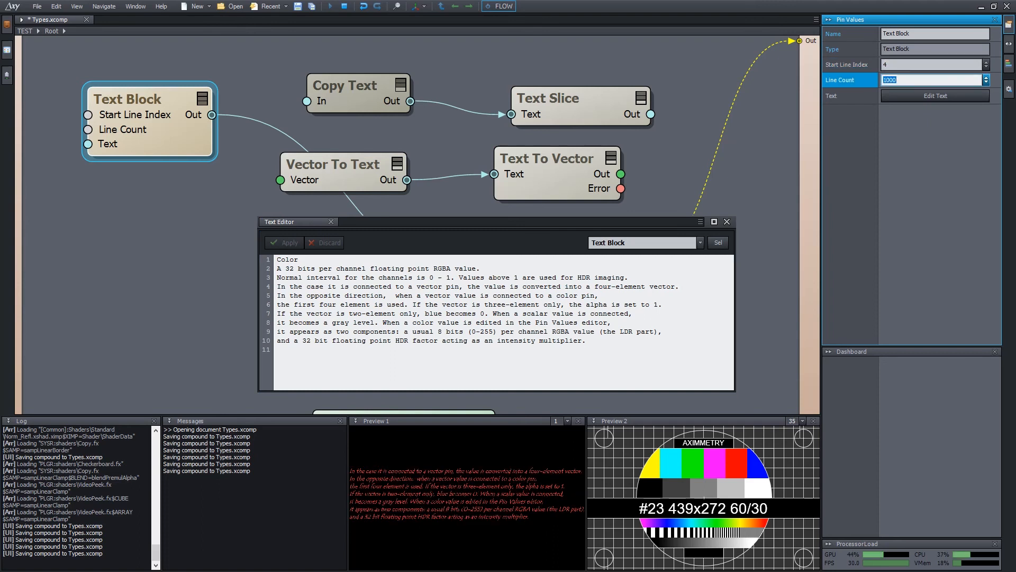
{"action": "type", "text": "3"}
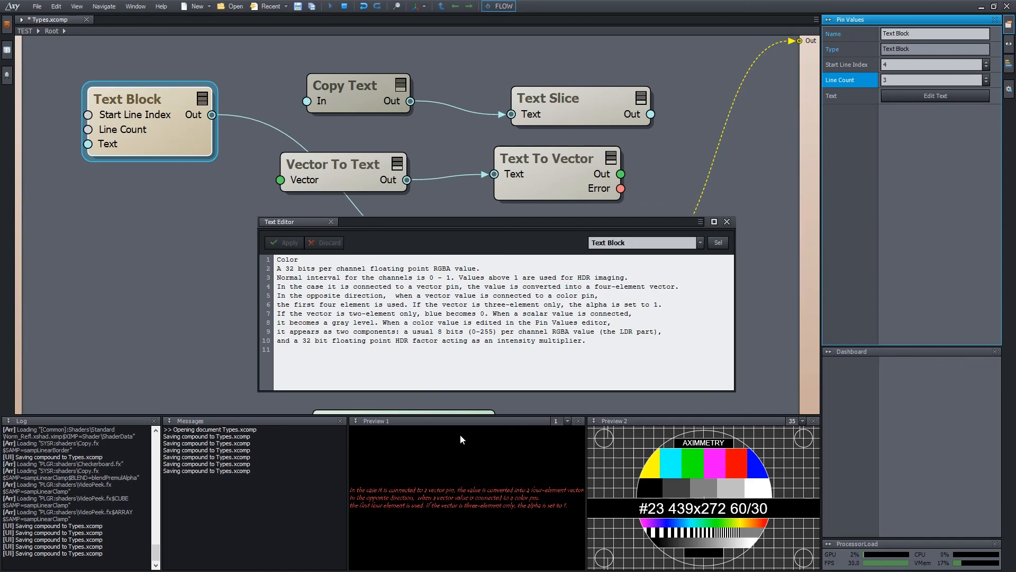
{"action": "left_click", "coordinate": [727, 222]}
Add an Example.txt Text File node and wire it into Text Image's Text input.
{"action": "left_click", "coordinate": [6, 25]}
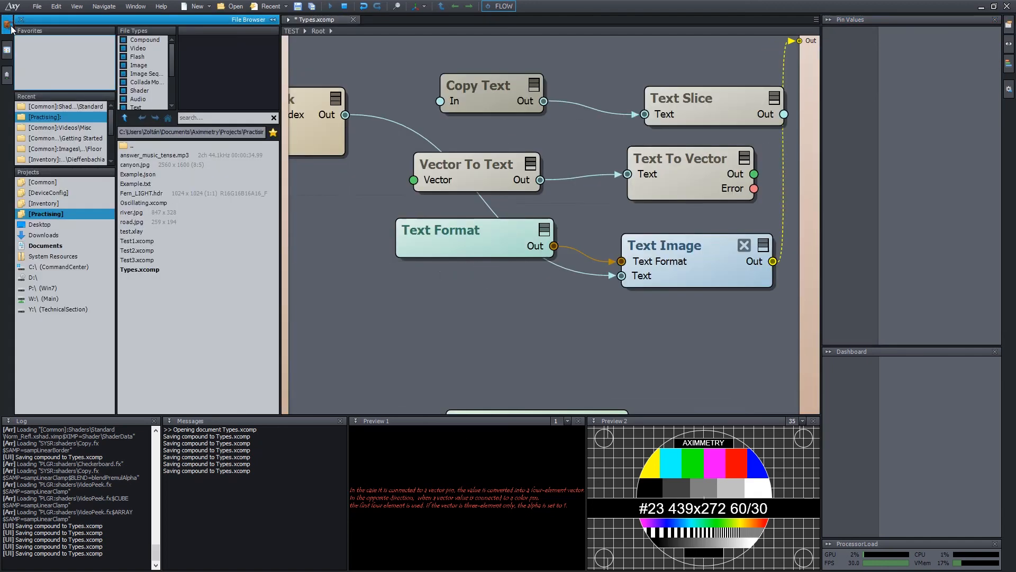
{"action": "left_click", "coordinate": [141, 185]}
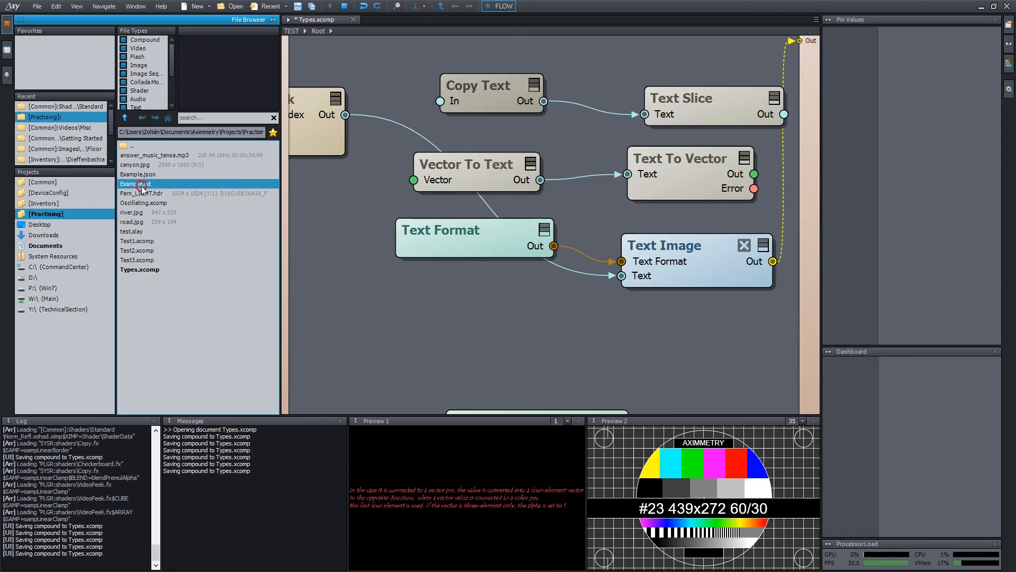
{"action": "left_click_drag", "start_coordinate": [156, 190], "coordinate": [402, 309]}
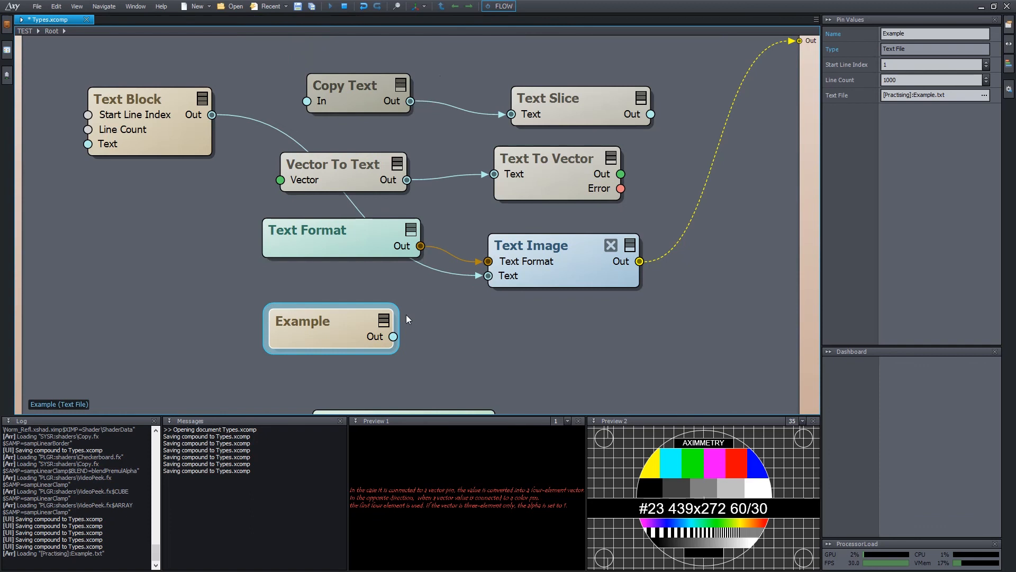
{"action": "left_click_drag", "start_coordinate": [326, 319], "coordinate": [190, 289]}
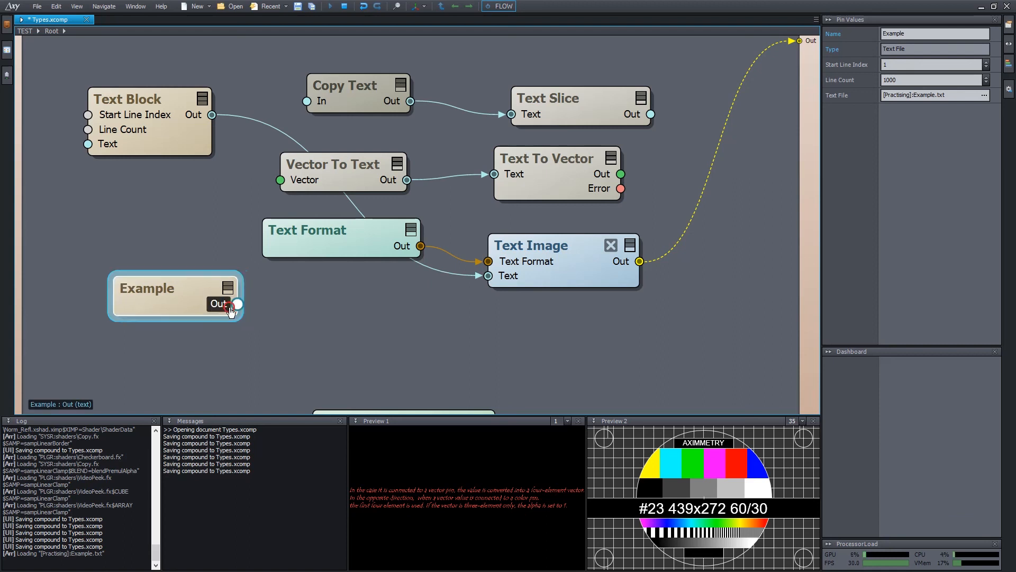
{"action": "left_click_drag", "start_coordinate": [230, 307], "coordinate": [500, 276]}
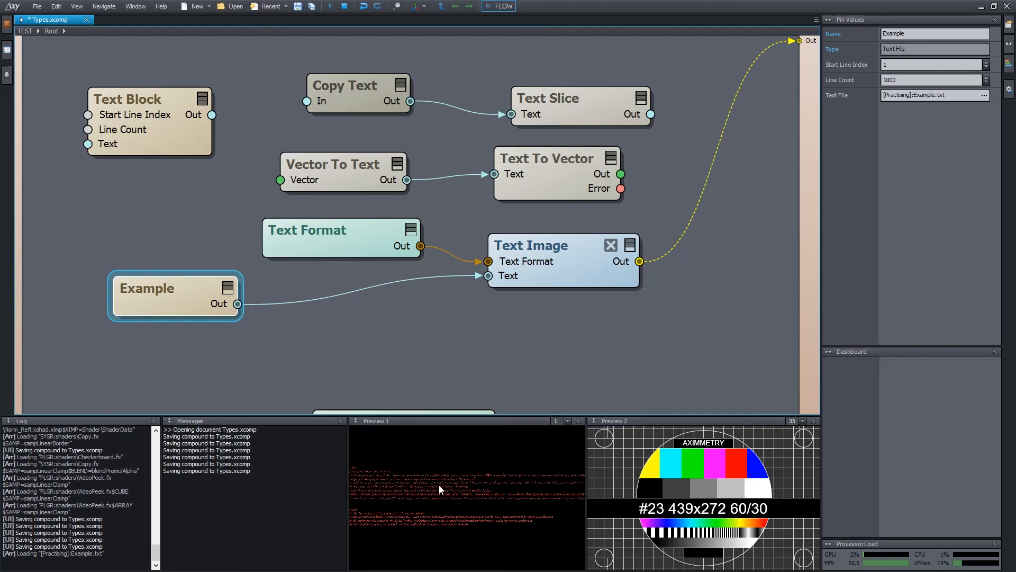
{"action": "left_click_drag", "start_coordinate": [154, 297], "coordinate": [156, 304]}
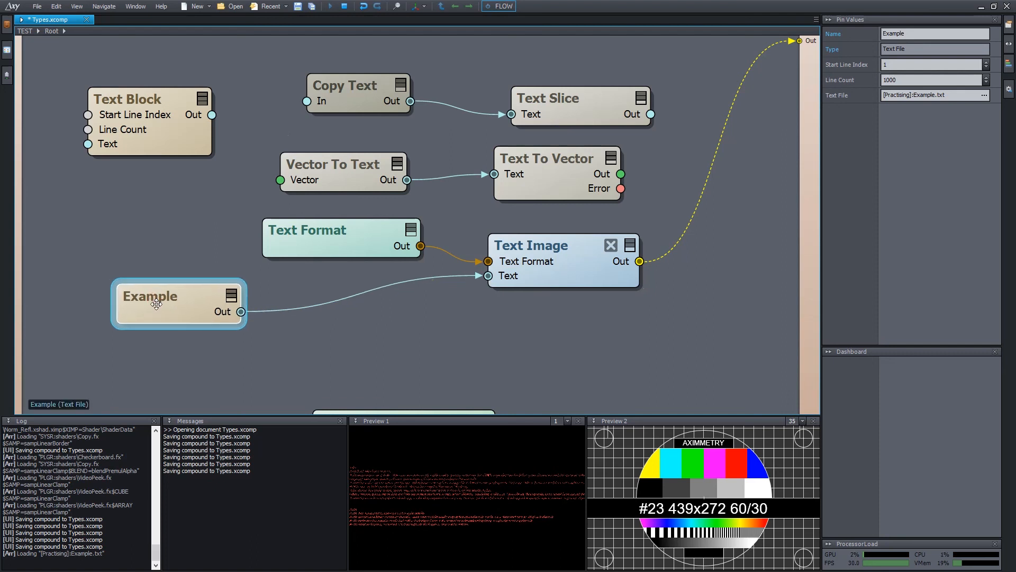
Set the Example node's Start Line Index to 5 and Line Count to 30.
{"action": "left_click", "coordinate": [918, 64]}
{"action": "type", "text": "5"}
{"action": "key", "text": "Tab"}
{"action": "type", "text": "30"}
{"action": "key", "text": "Return"}
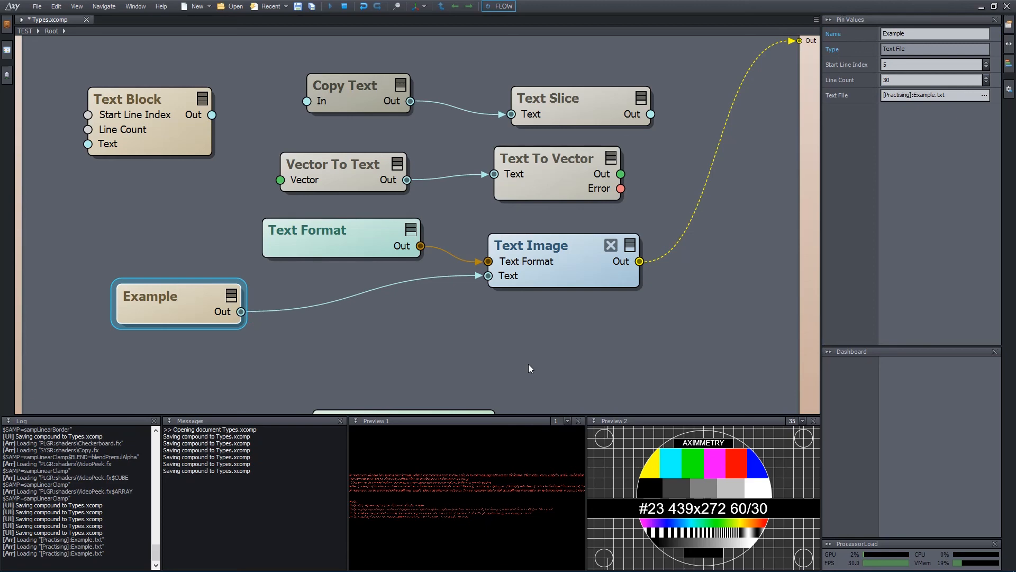
{"action": "key", "text": "alt+Tab"}
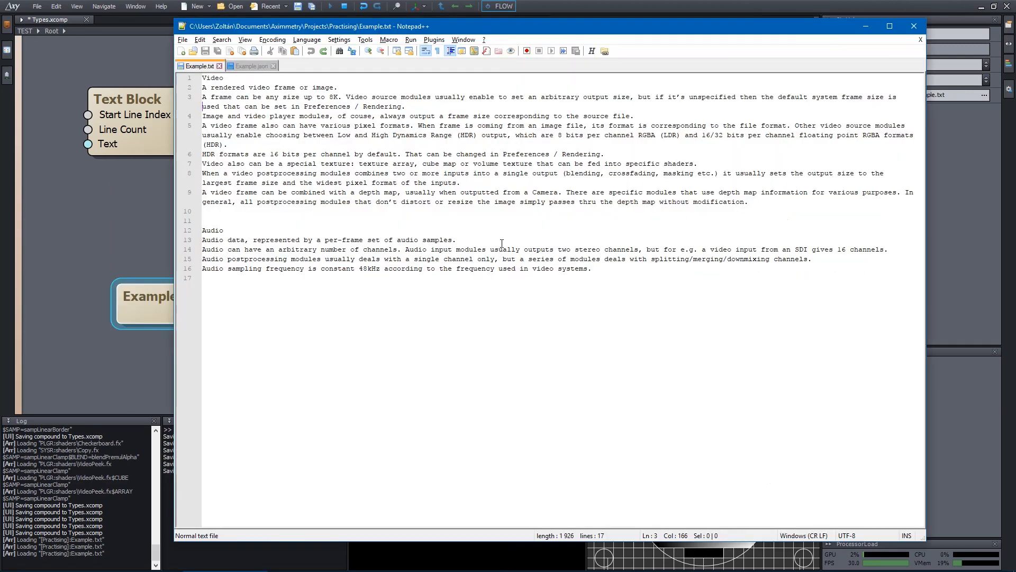
Split line 3 of Example.txt with five blank lines and save the file.
{"action": "left_click_drag", "start_coordinate": [406, 30], "coordinate": [879, 37]}
{"action": "key", "text": "Return"}
{"action": "key", "text": "Return"}
{"action": "key", "text": "Return"}
{"action": "key", "text": "Return"}
{"action": "key", "text": "Return"}
{"action": "key", "text": "Return"}
{"action": "key", "text": "ctrl+s"}
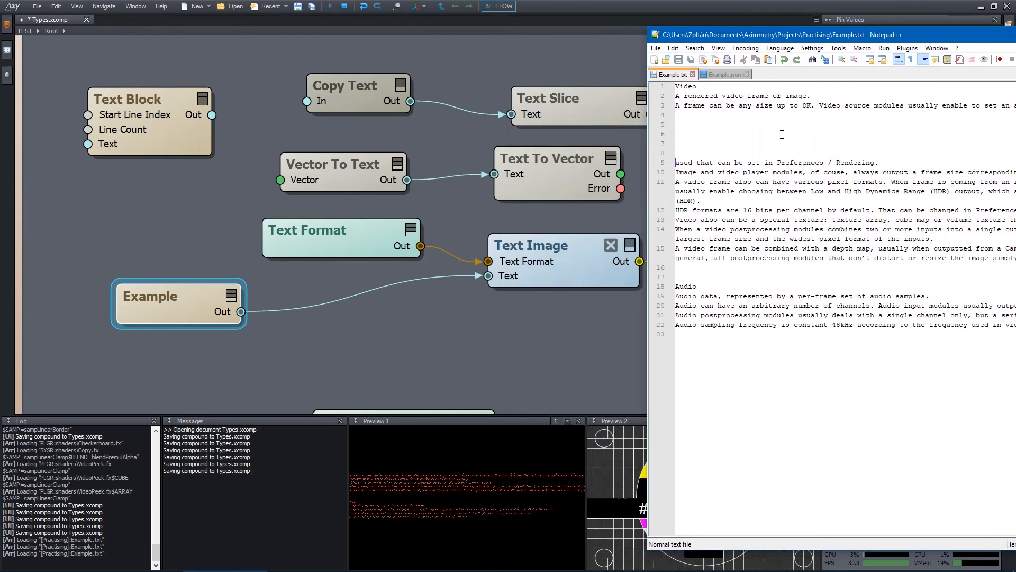